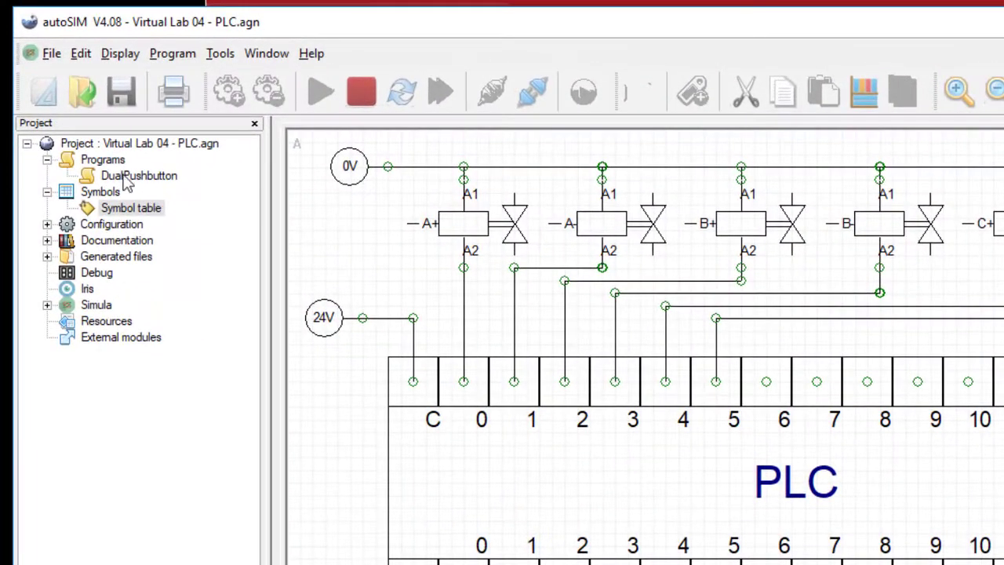
- Delete the DualPushbutton program folder from Programs and confirm the deletion
right_click(127, 177)
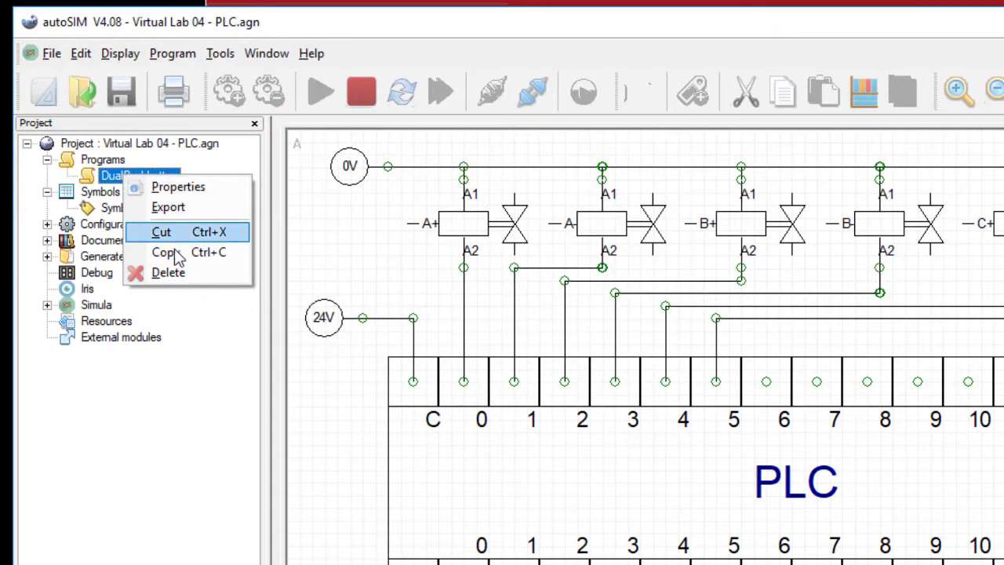
click(168, 273)
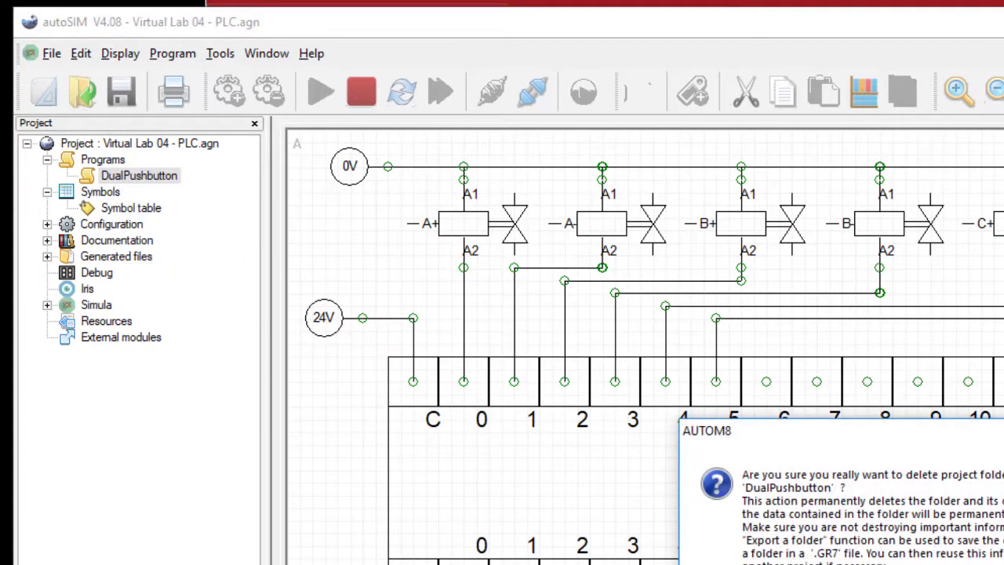
key(Return)
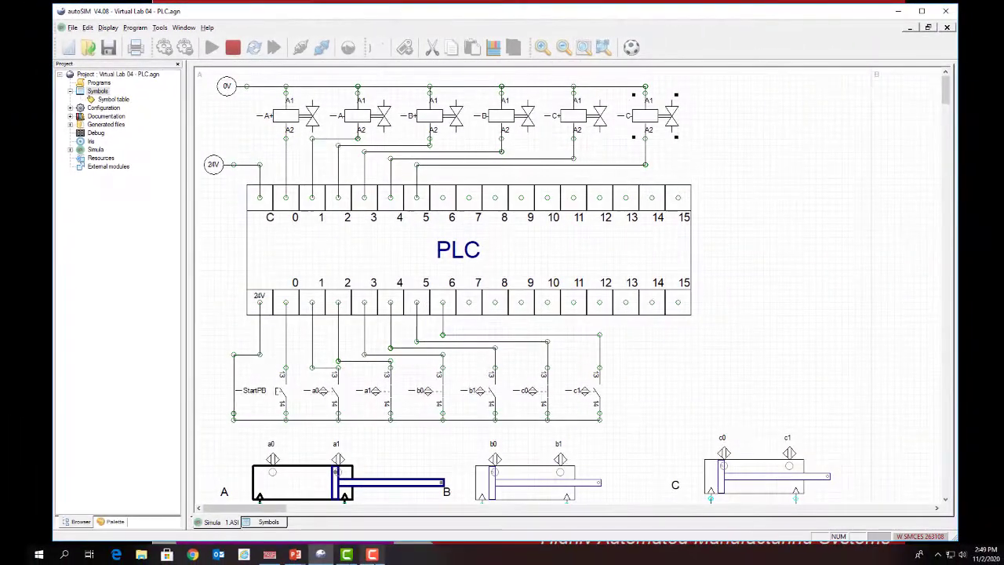
- Open the project 'Sequential Process ABC - DEMO for Video.agn'
mouse_move(293, 554)
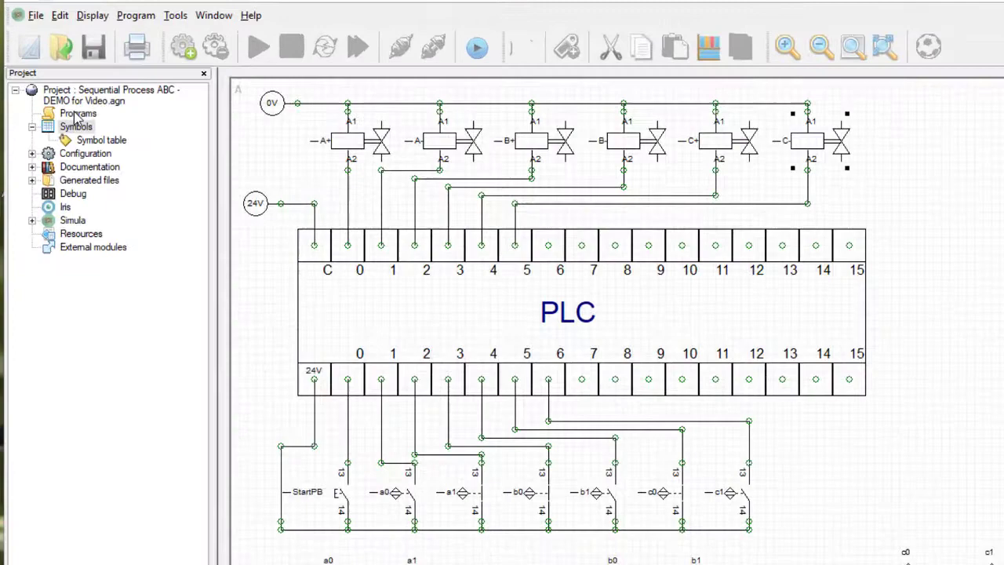
- Add a new program folder named SequentialABC under Programs
right_click(84, 120)
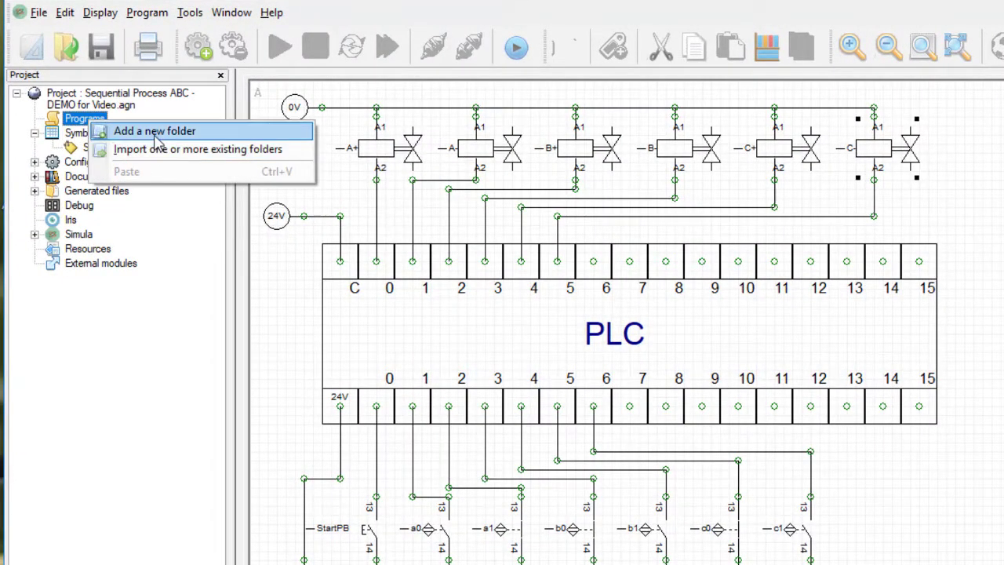
click(157, 134)
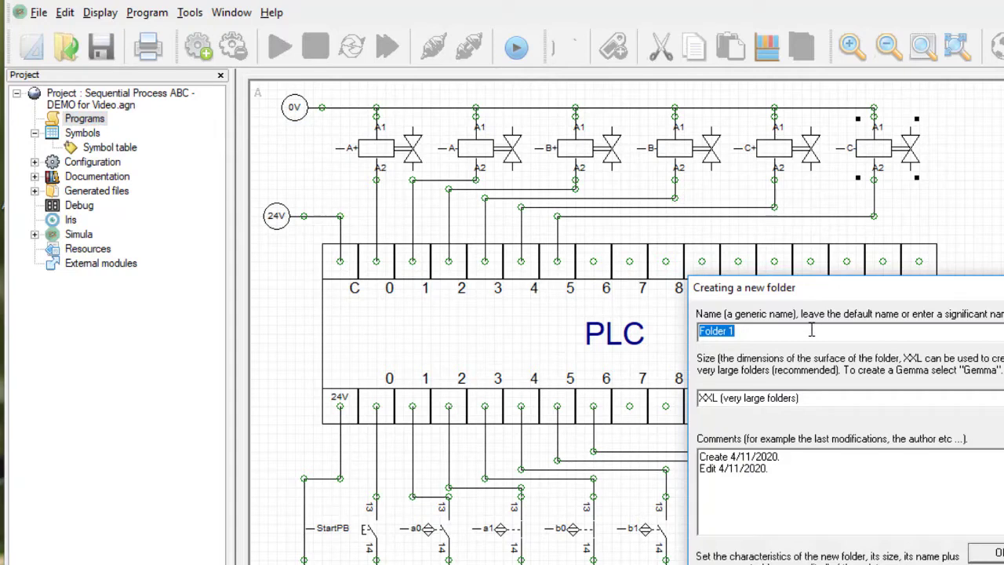
text(SequentialABC)
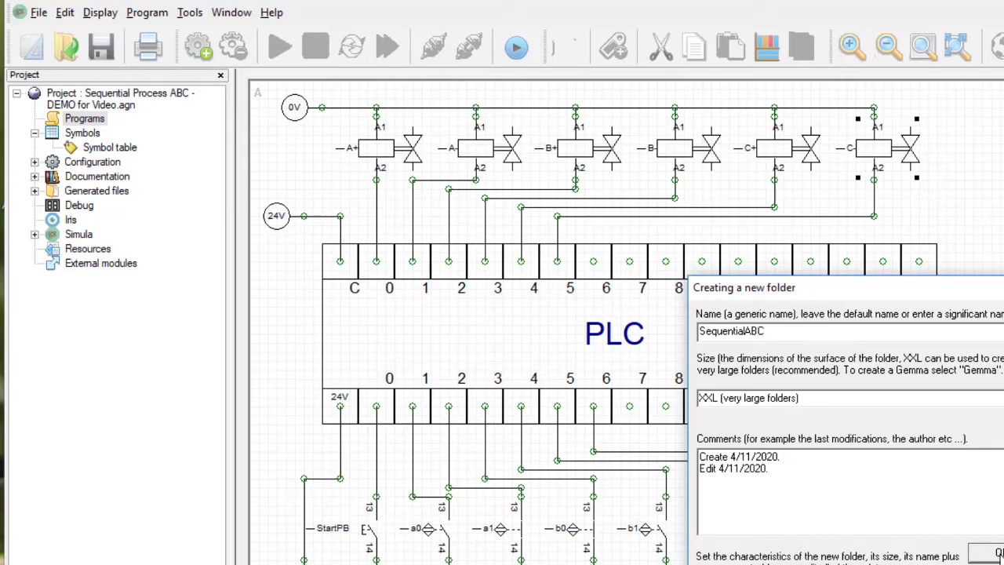
click(987, 553)
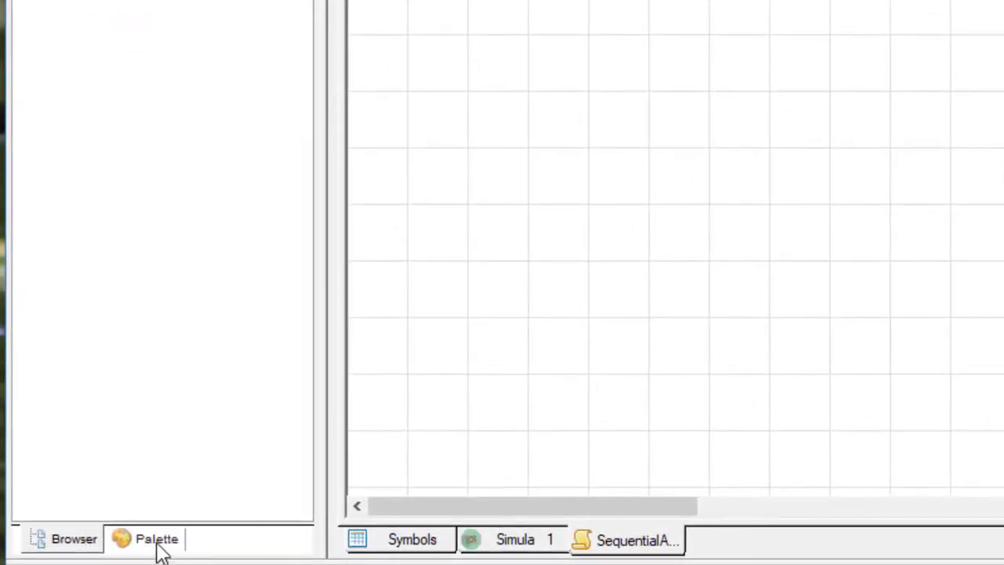
- Show the Ladder elements palette and pick up the simple contact-and-coil rung
click(157, 542)
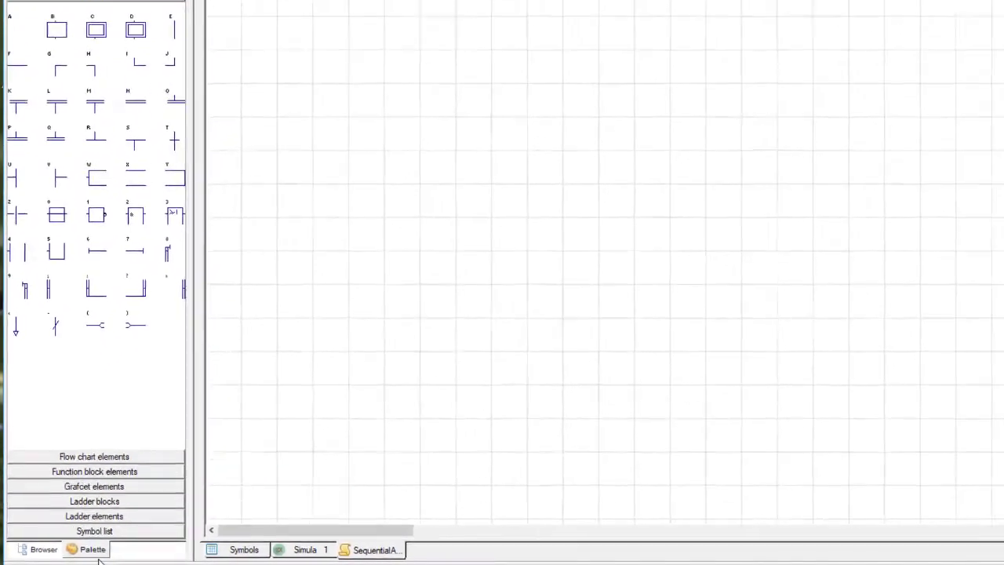
click(95, 520)
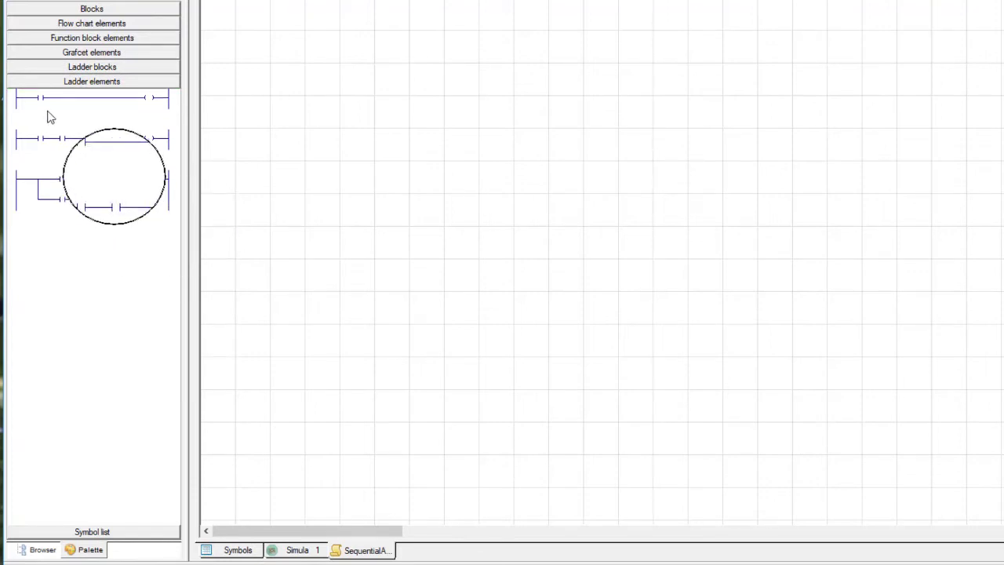
drag(84, 161, 24, 110)
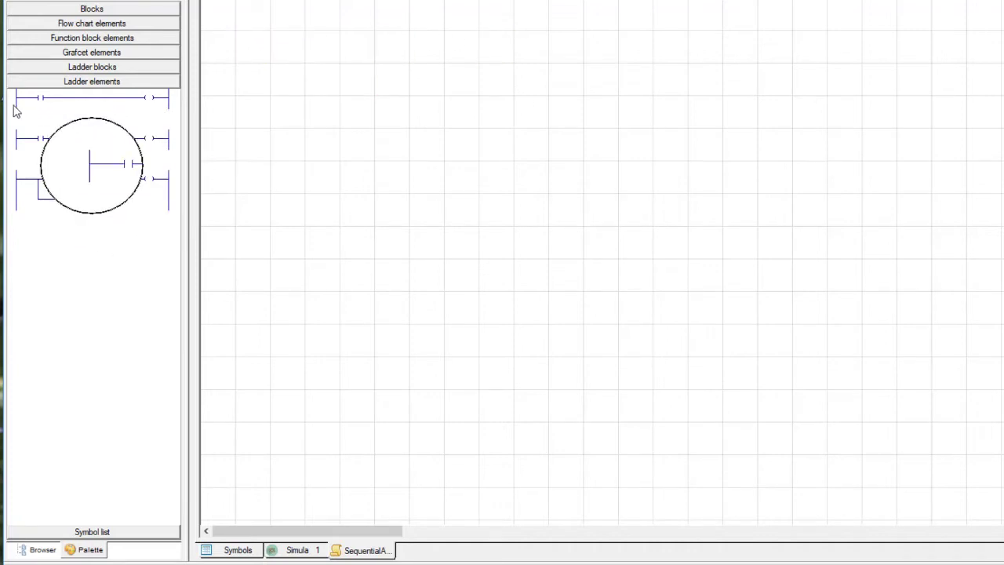
- Place the first contact-and-coil rung at the top of the sheet and paste a second below it
drag(17, 100, 501, 39)
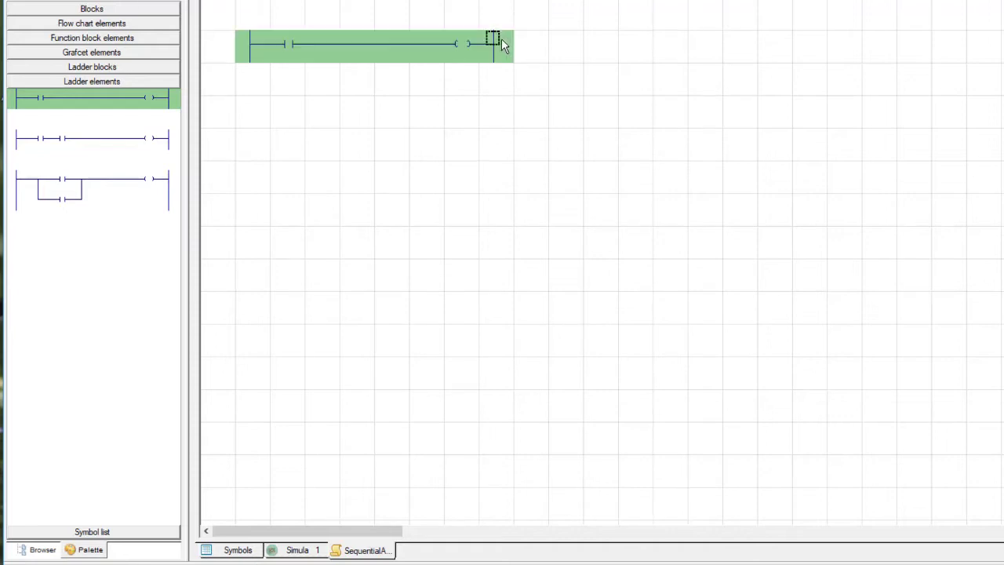
right_click(333, 53)
mouse_move(398, 156)
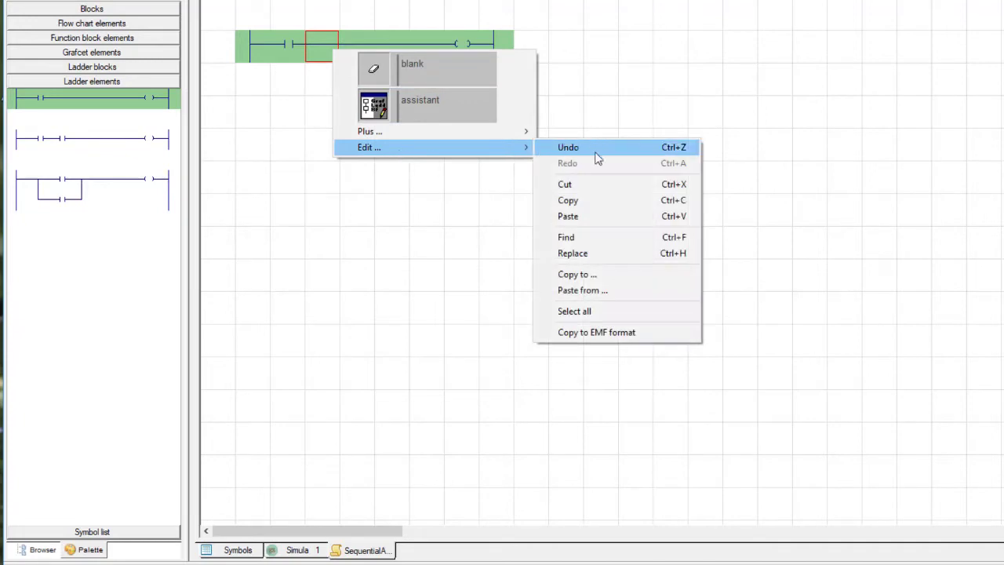
click(593, 200)
right_click(280, 105)
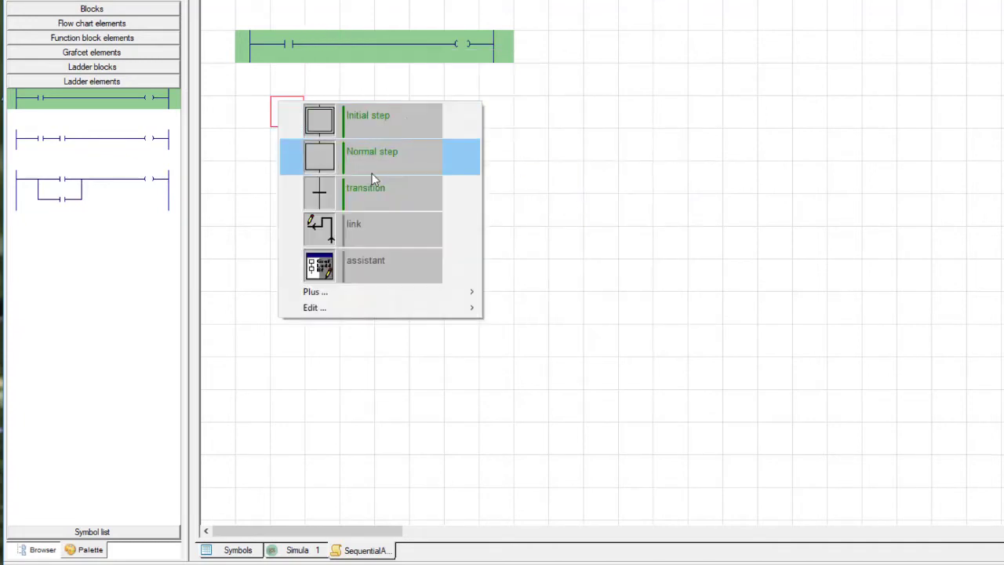
mouse_move(366, 311)
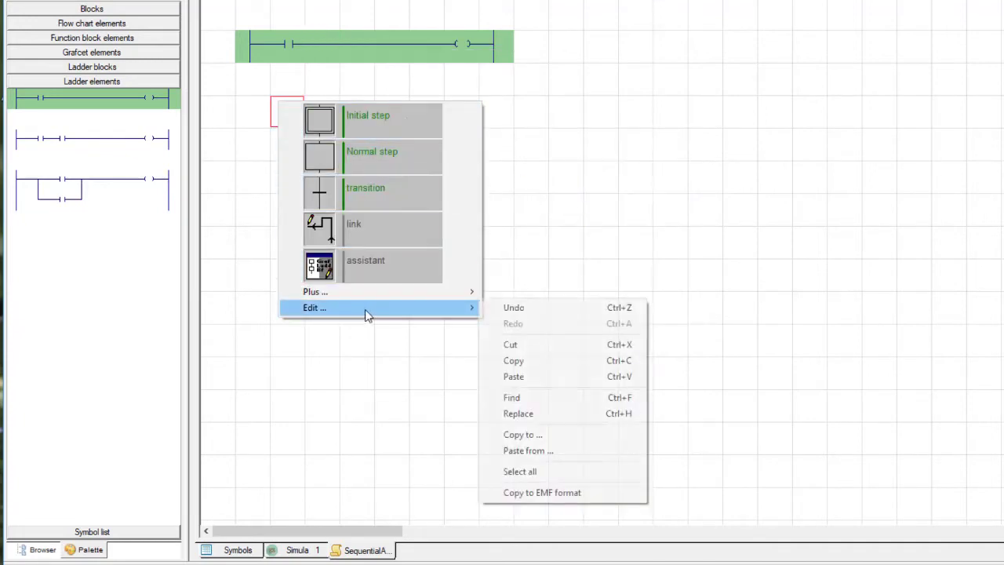
click(527, 375)
click(263, 84)
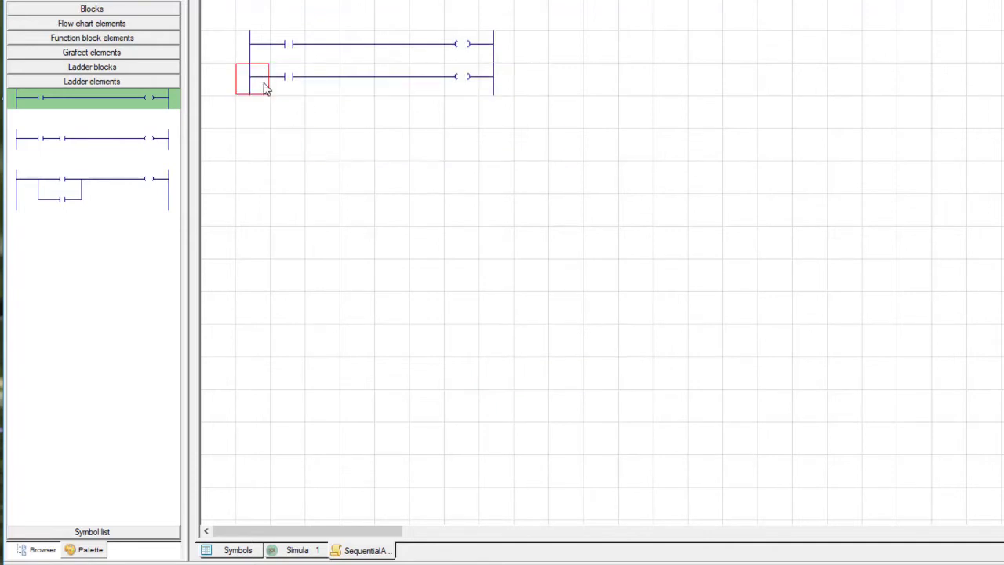
- Copy the second rung and paste four more copies beneath it, making six rungs
drag(248, 88, 510, 83)
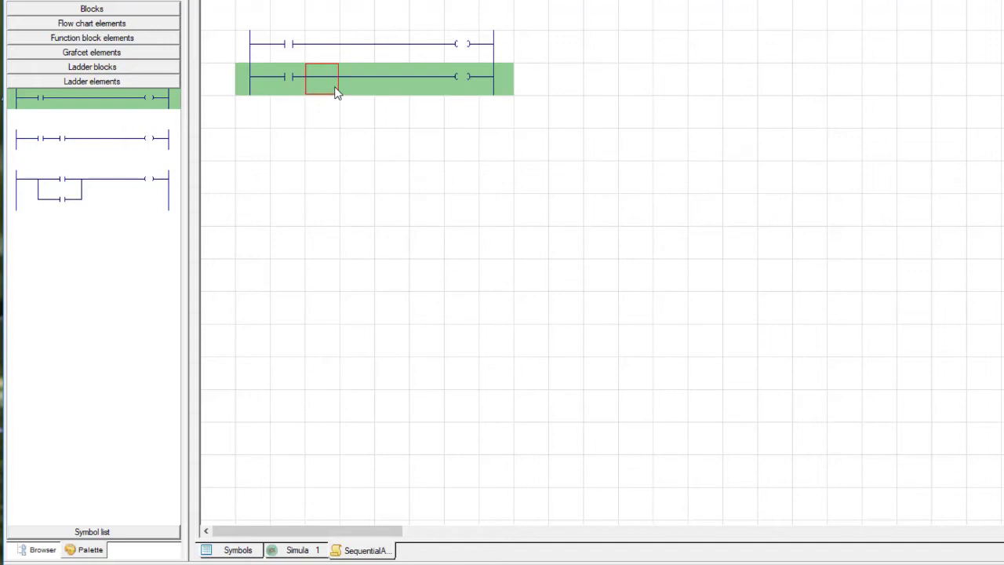
key(ctrl+c)
key(ctrl+v)
click(262, 118)
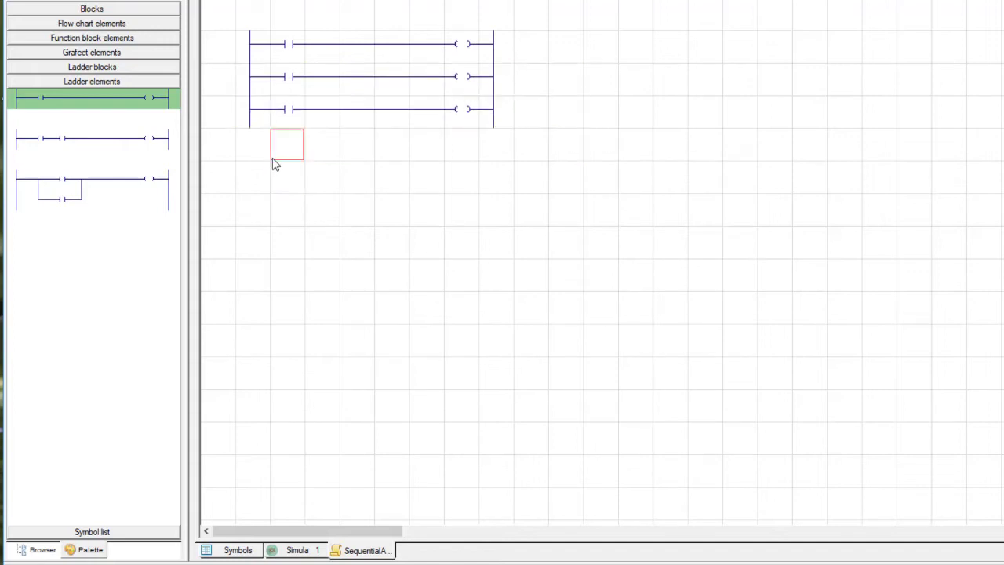
key(ctrl+v)
click(263, 151)
key(ctrl+v)
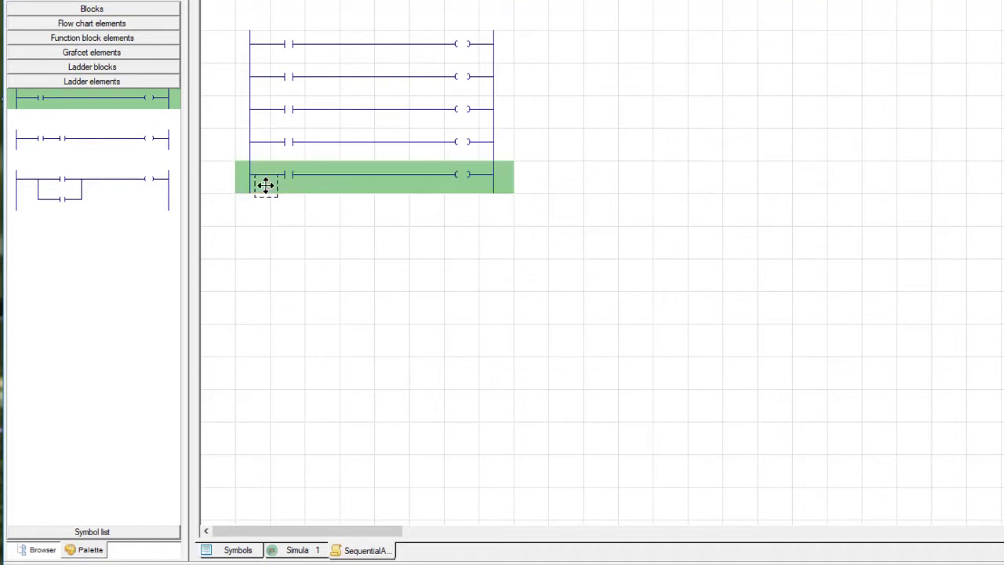
click(265, 184)
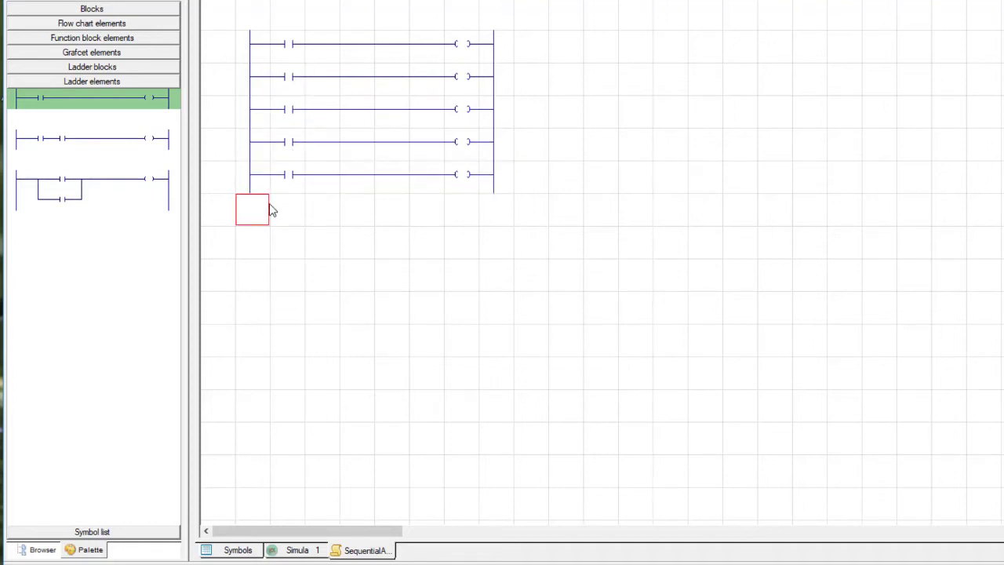
key(ctrl+v)
click(266, 213)
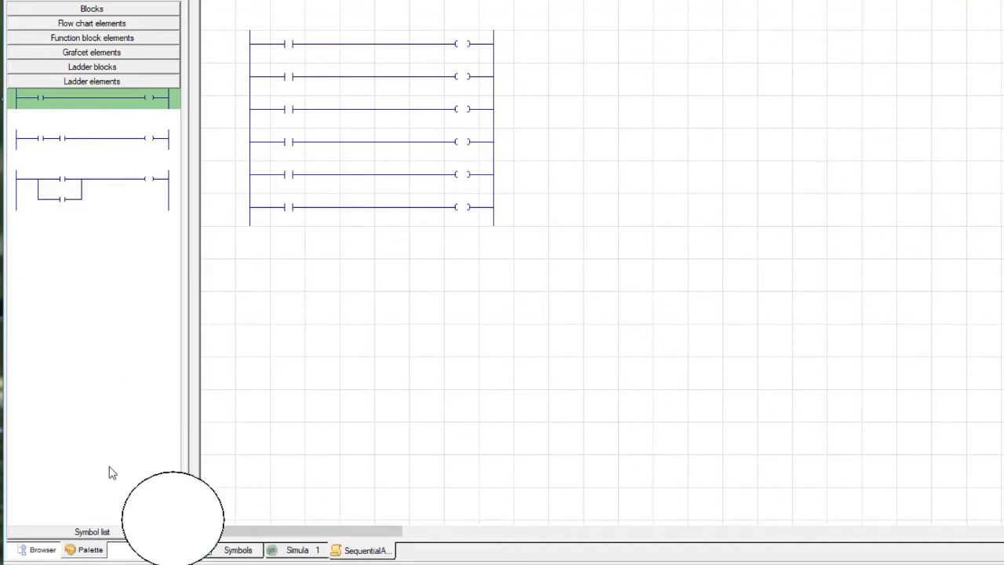
- From the Symbol list, assign Start/Aext, aSens1/Bext and bSens1/Cext to rungs one to three
click(94, 532)
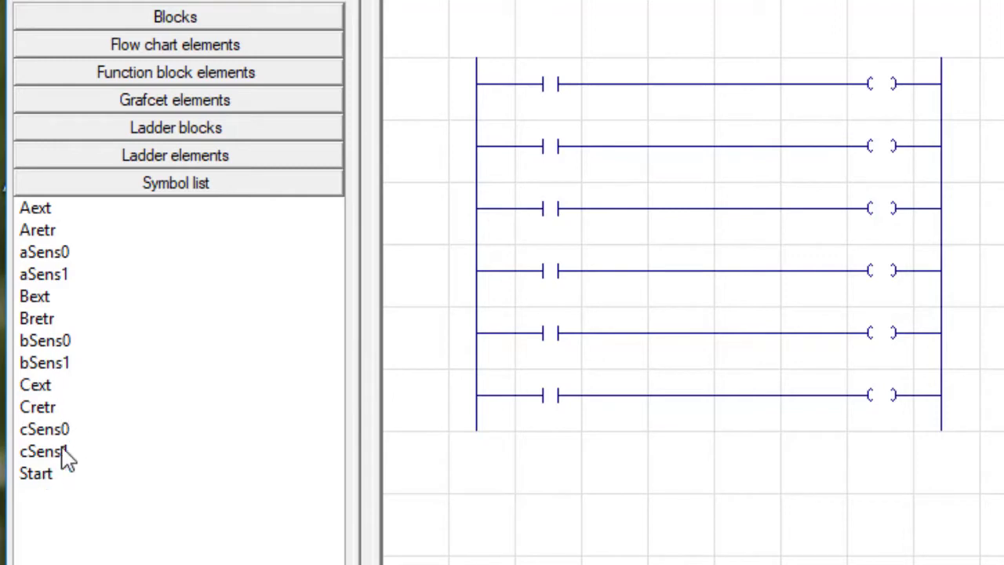
drag(39, 477, 548, 87)
drag(40, 210, 886, 94)
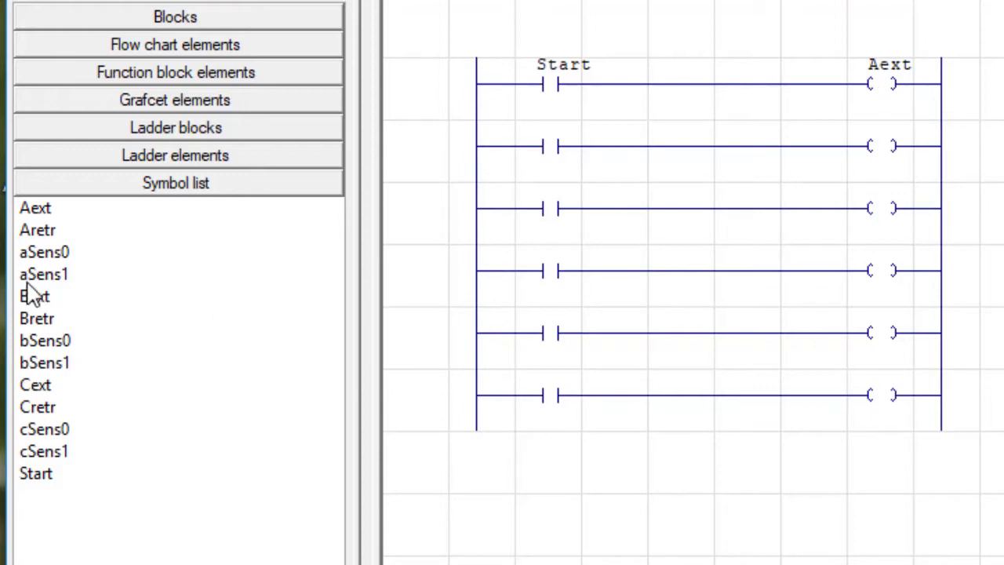
drag(43, 280, 552, 156)
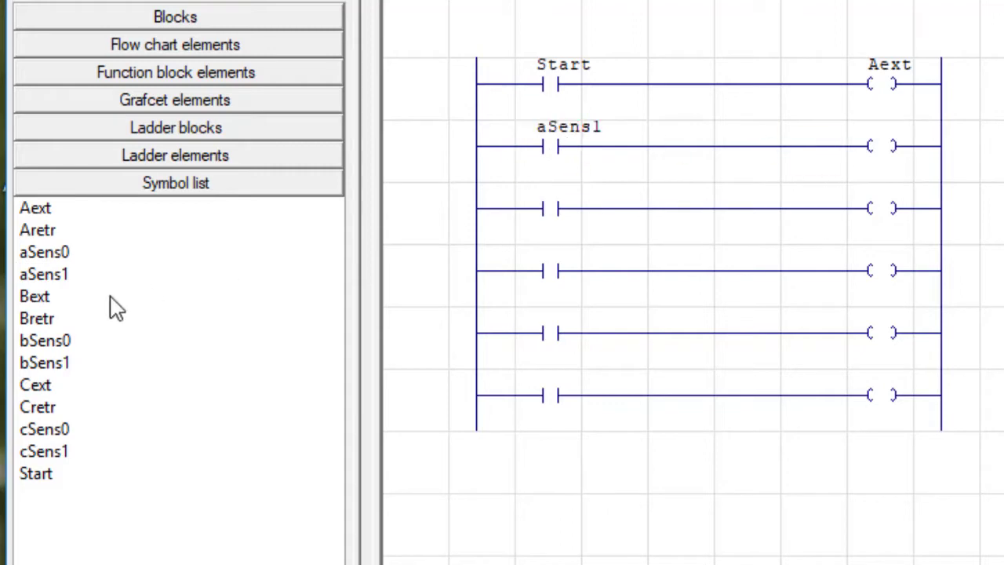
drag(33, 302, 881, 150)
drag(39, 367, 554, 208)
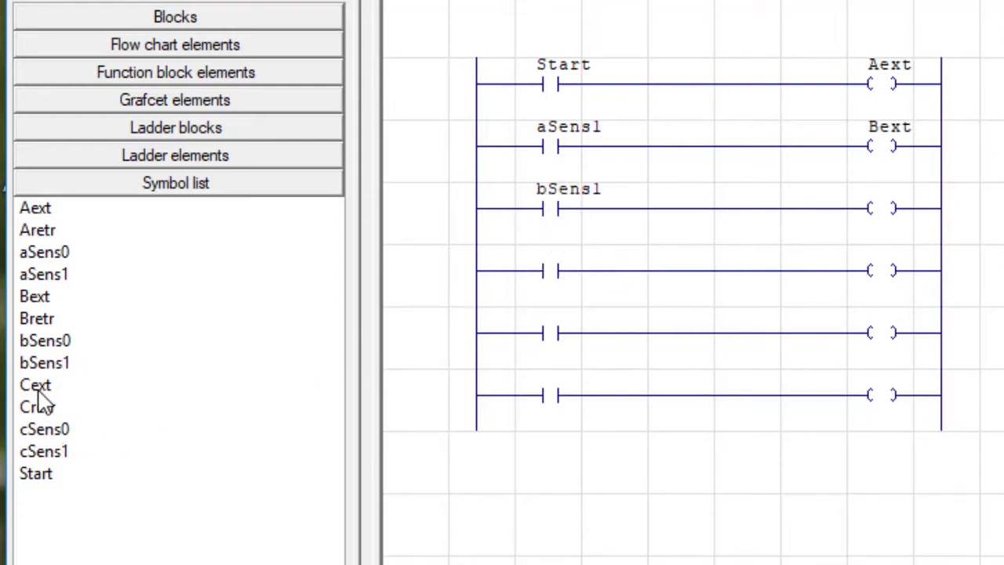
drag(39, 386, 879, 210)
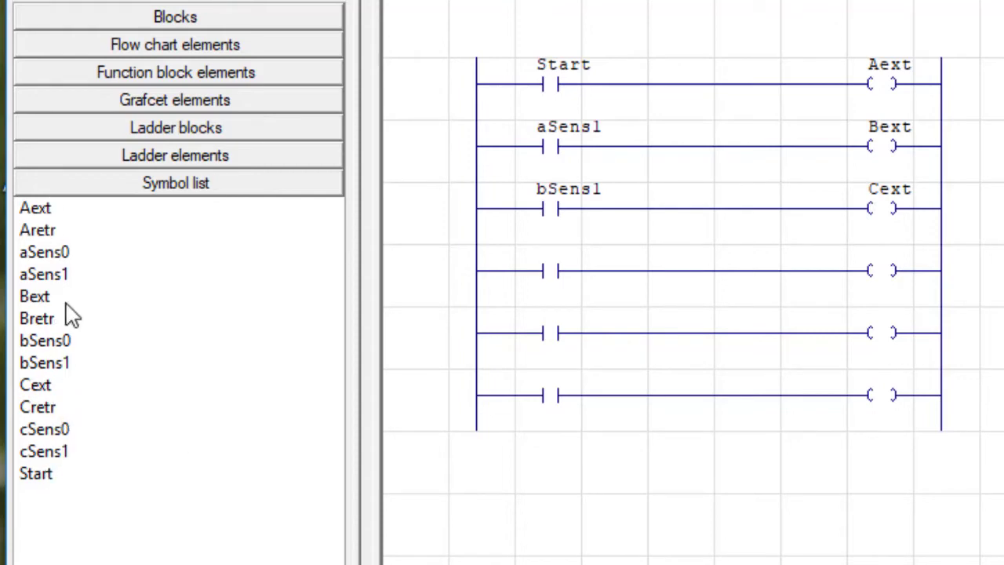
- Assign cSens1/Cretr, cSens0/Bretr and bSens0/Aretr to the contacts and coils of rungs four to six
drag(45, 455, 553, 286)
drag(35, 412, 889, 279)
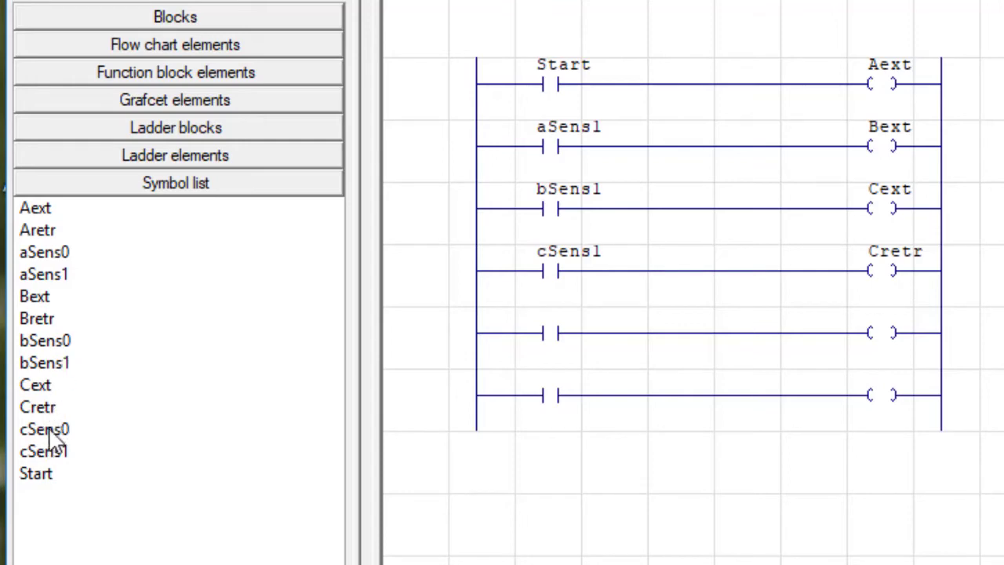
drag(37, 436, 556, 343)
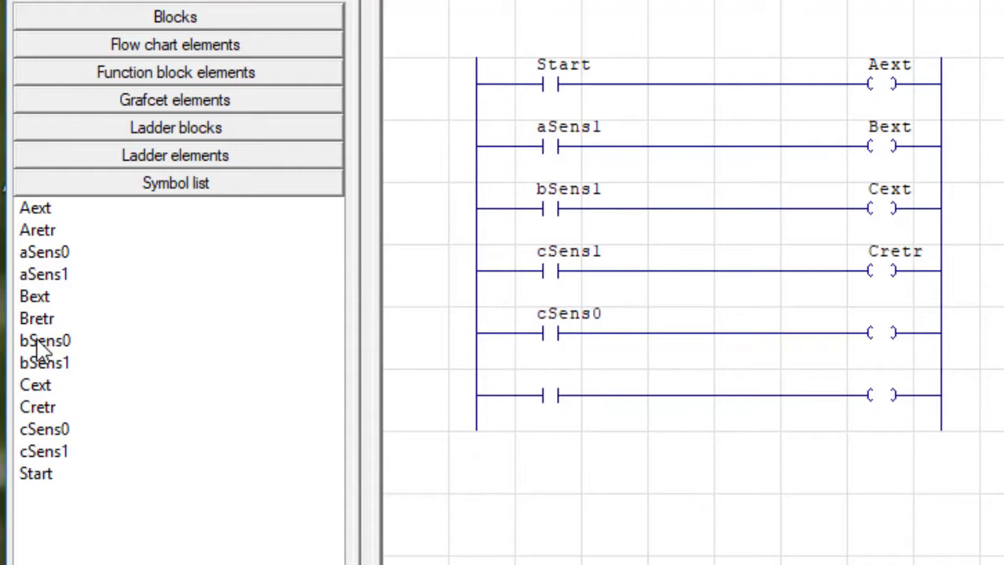
drag(37, 322, 882, 333)
drag(47, 342, 553, 397)
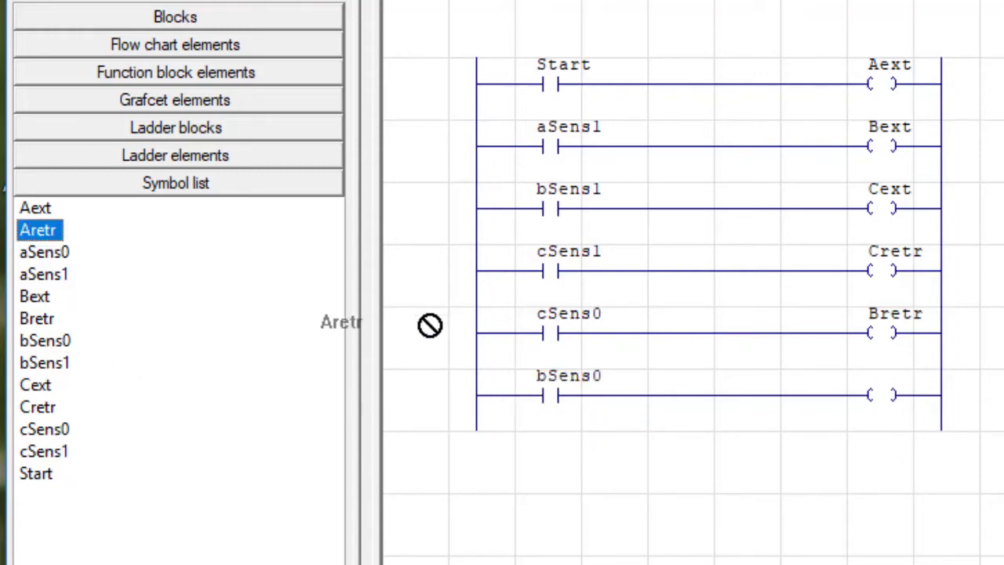
drag(45, 228, 888, 409)
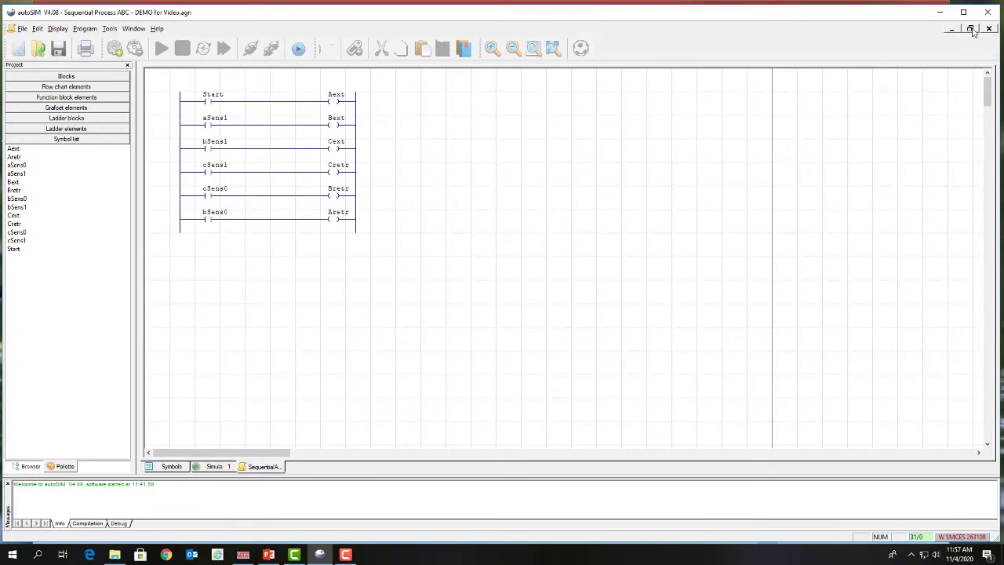
- Restore and resize the ladder window and enlarge the wiring diagram so both sit side by side
click(971, 29)
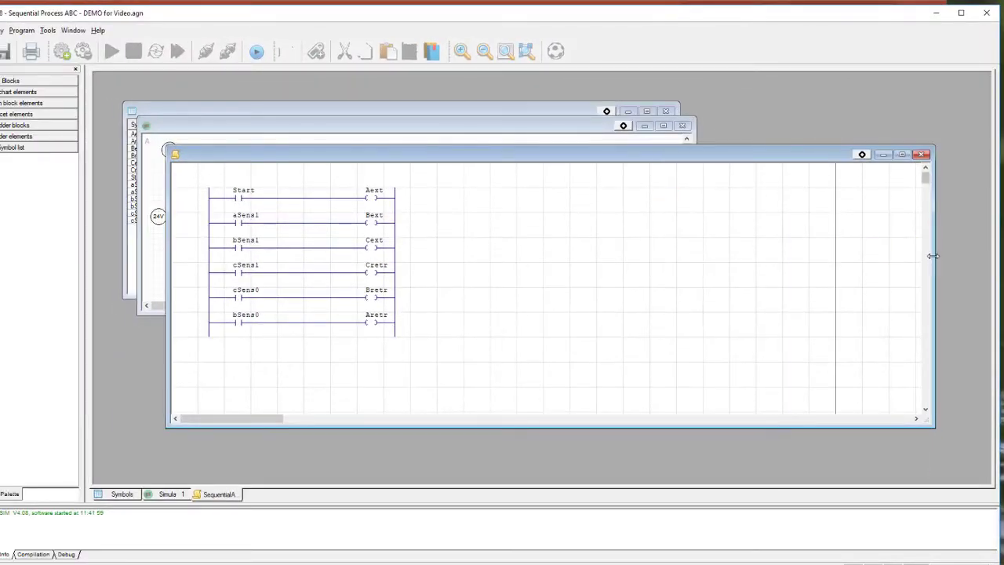
drag(933, 256, 419, 253)
drag(345, 155, 213, 118)
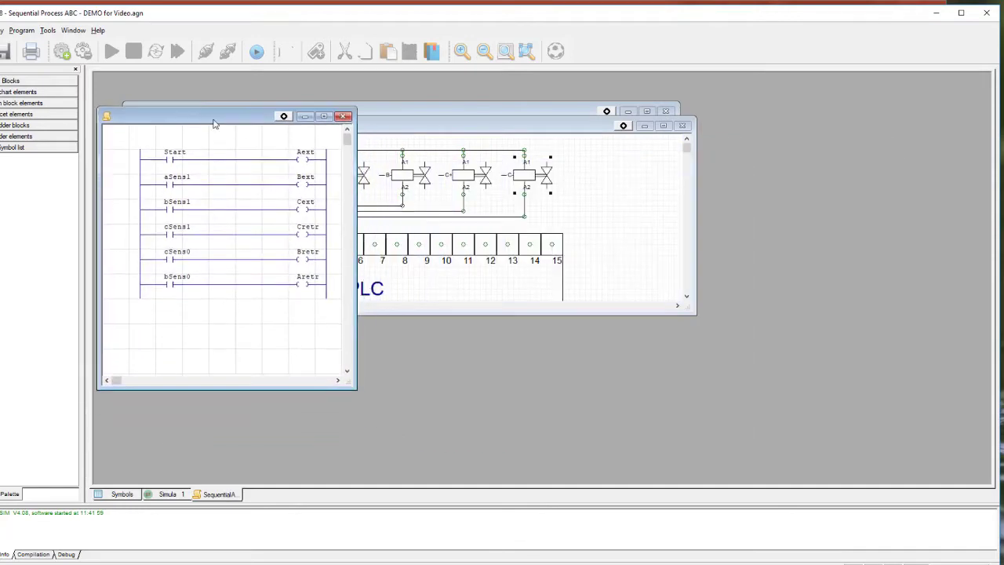
drag(388, 129, 614, 86)
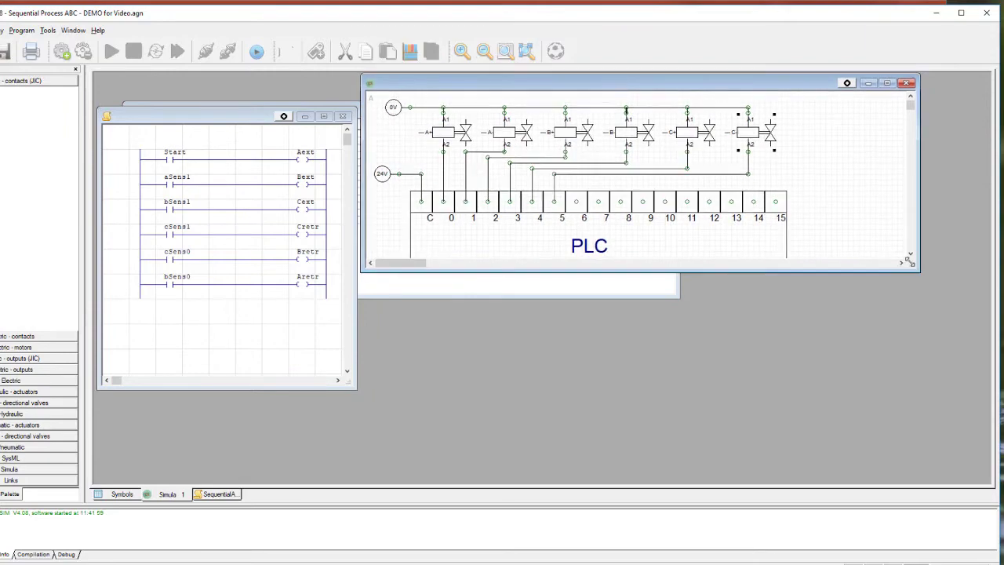
drag(915, 271, 975, 480)
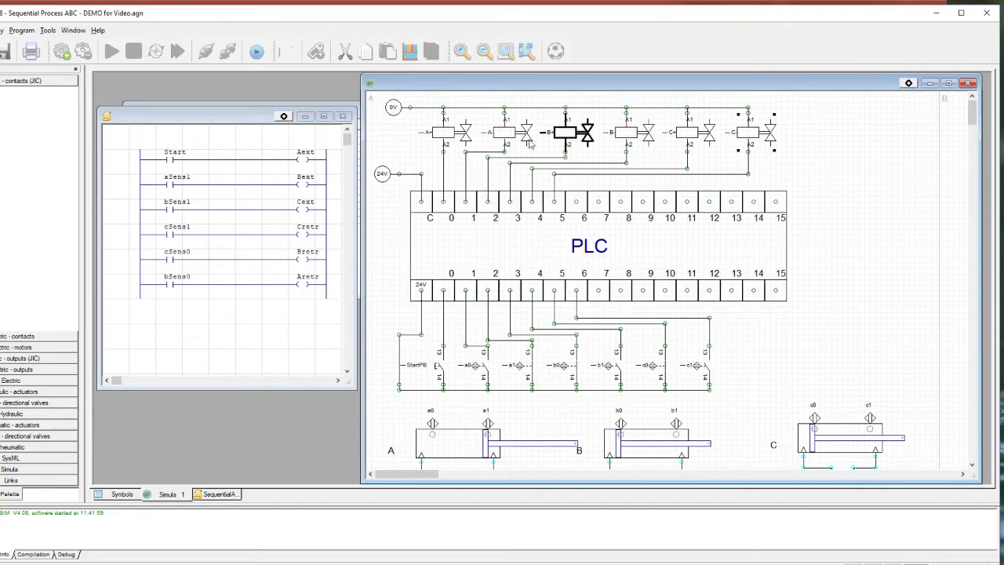
drag(263, 107, 259, 79)
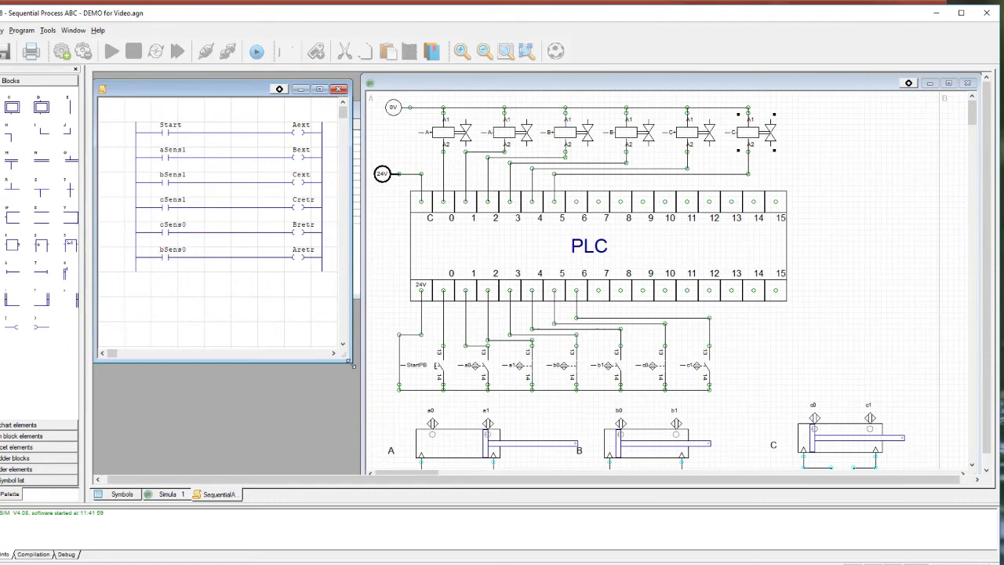
drag(349, 361, 360, 449)
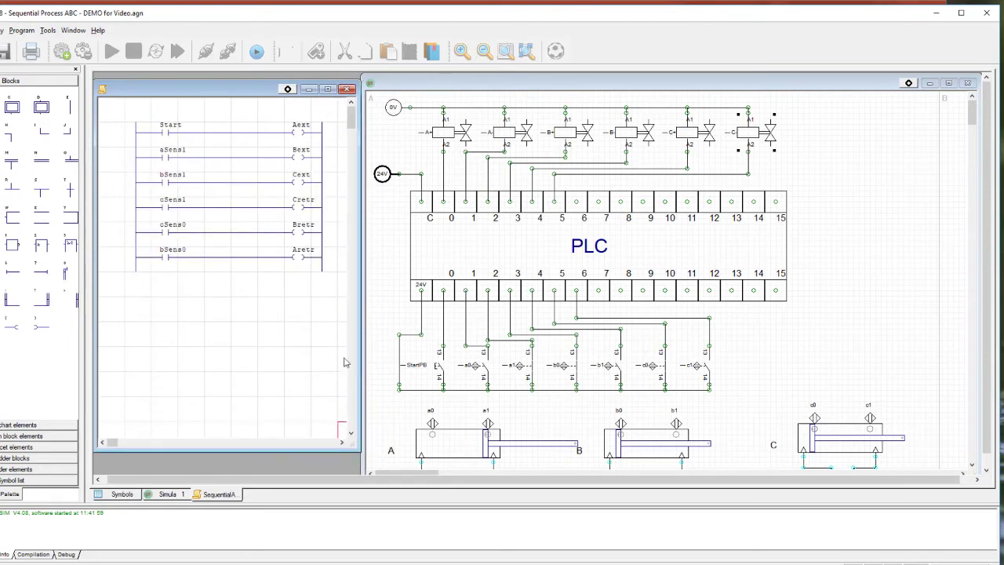
- Compile the ladder program, connect it to the simulated PLC, run it and enable dynamic display
click(22, 30)
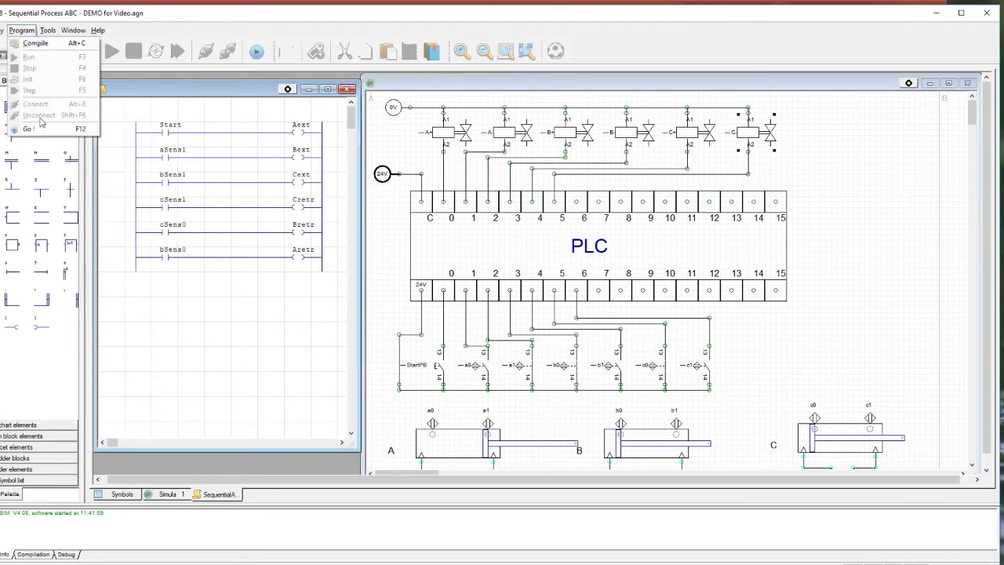
click(35, 44)
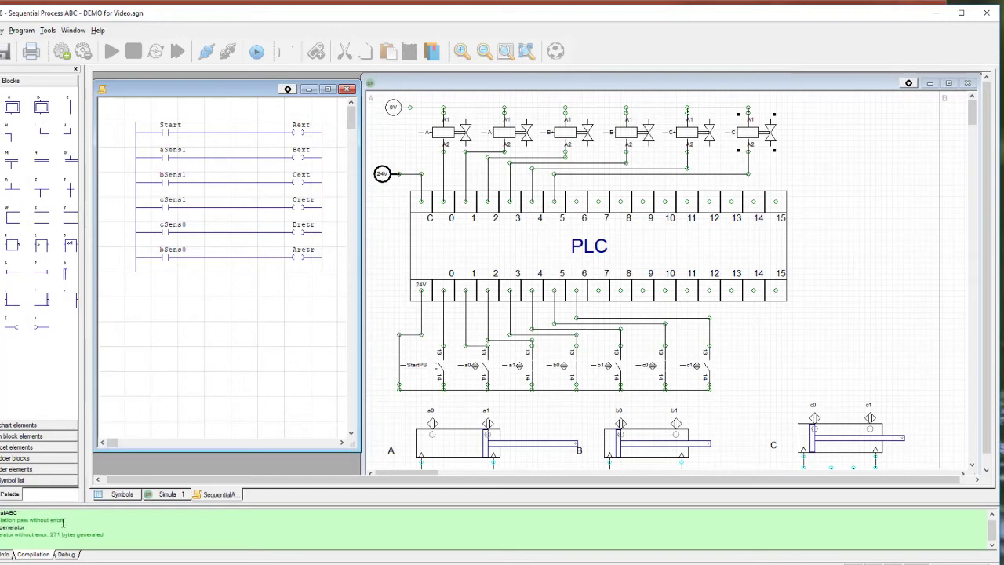
click(22, 30)
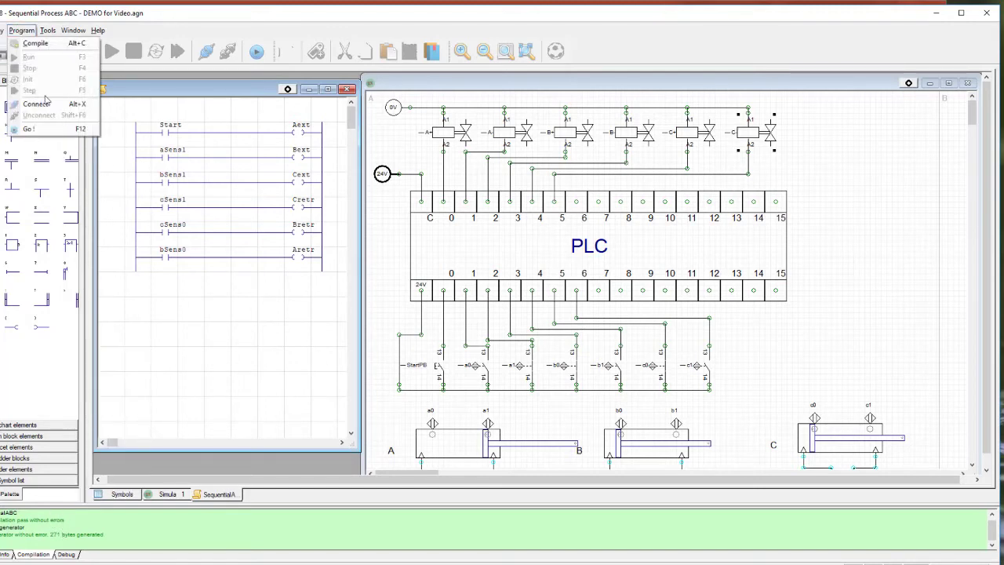
click(42, 106)
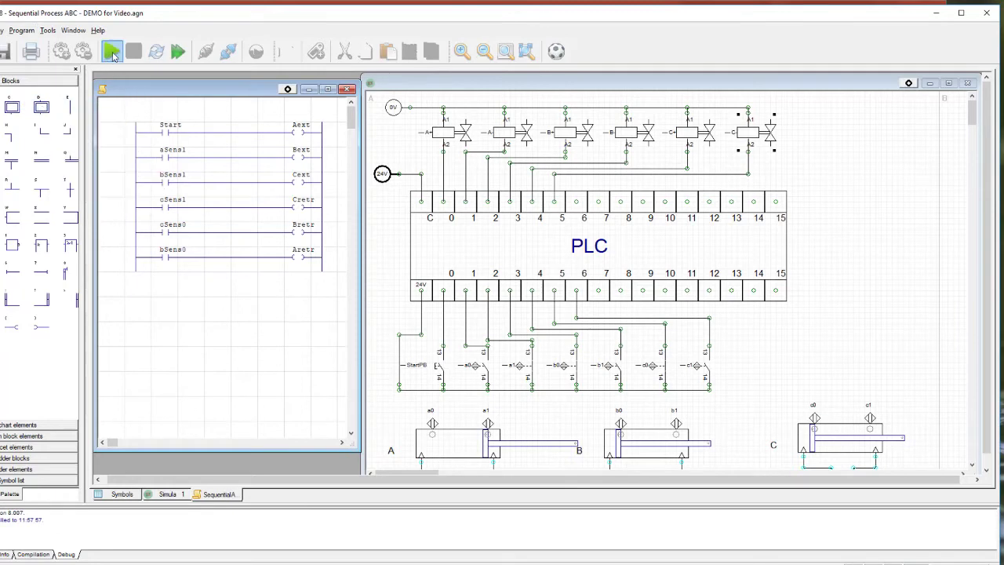
click(112, 52)
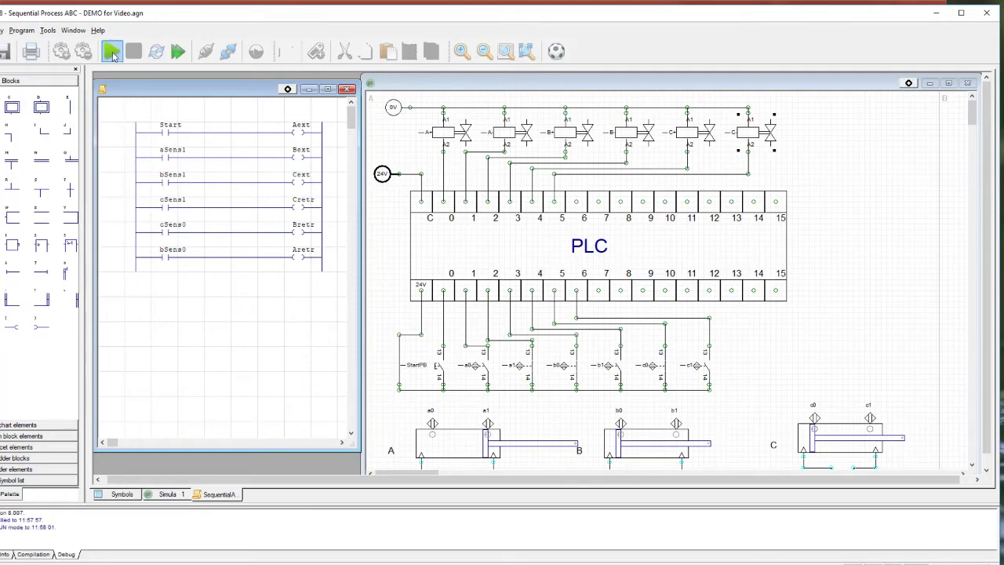
click(559, 52)
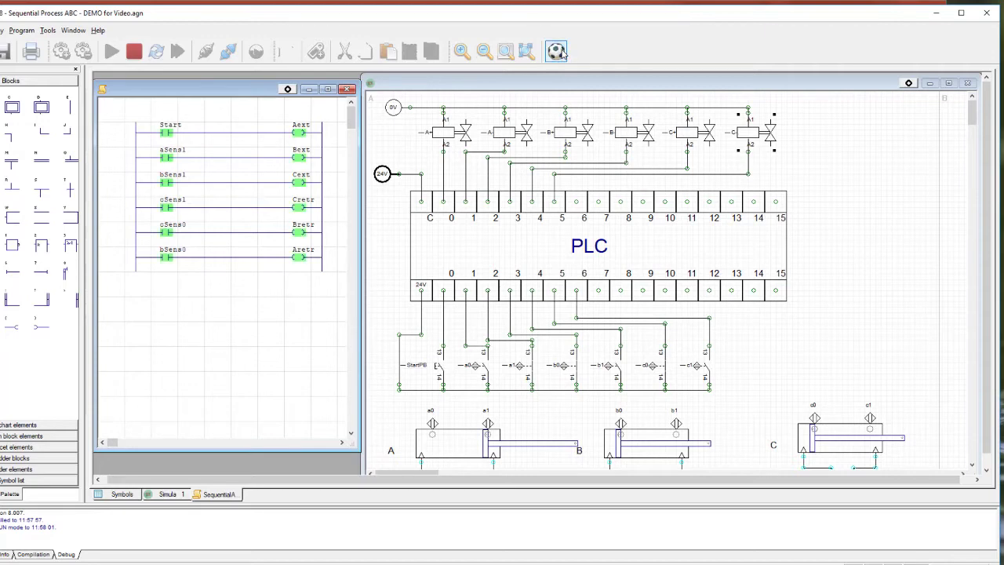
- Press and release StartPB in the wiring diagram, then press it again to restart the sequence
click(443, 405)
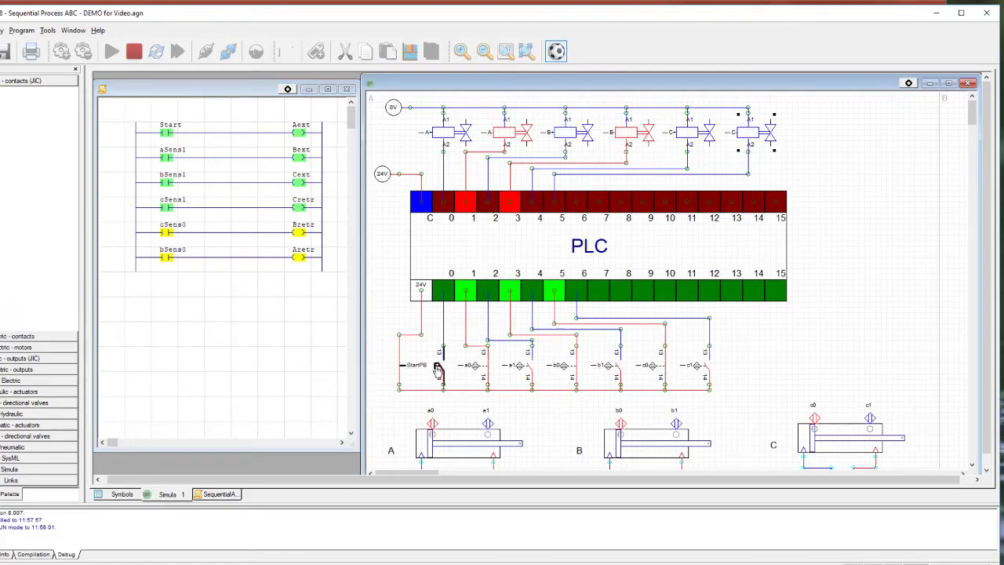
click(438, 367)
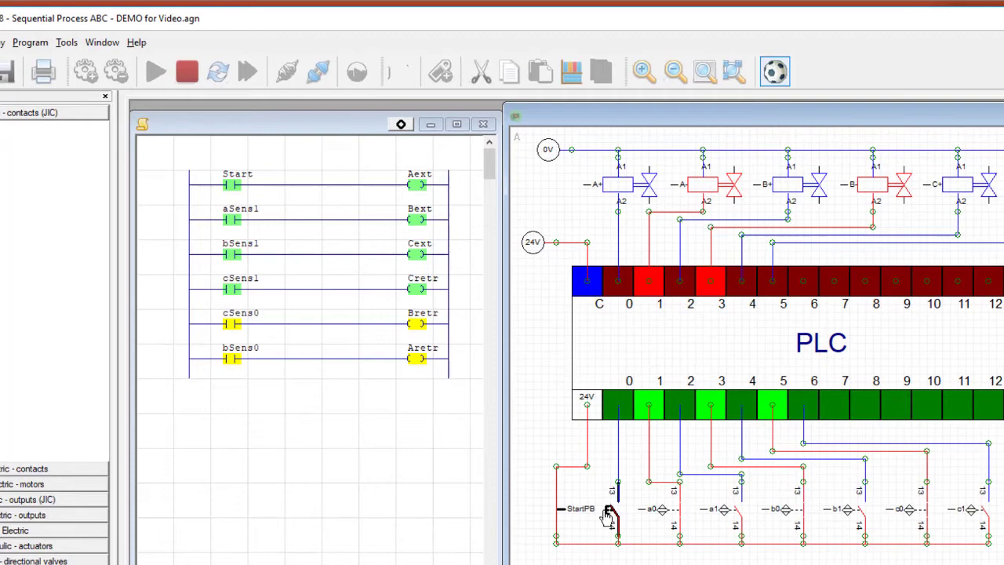
click(610, 512)
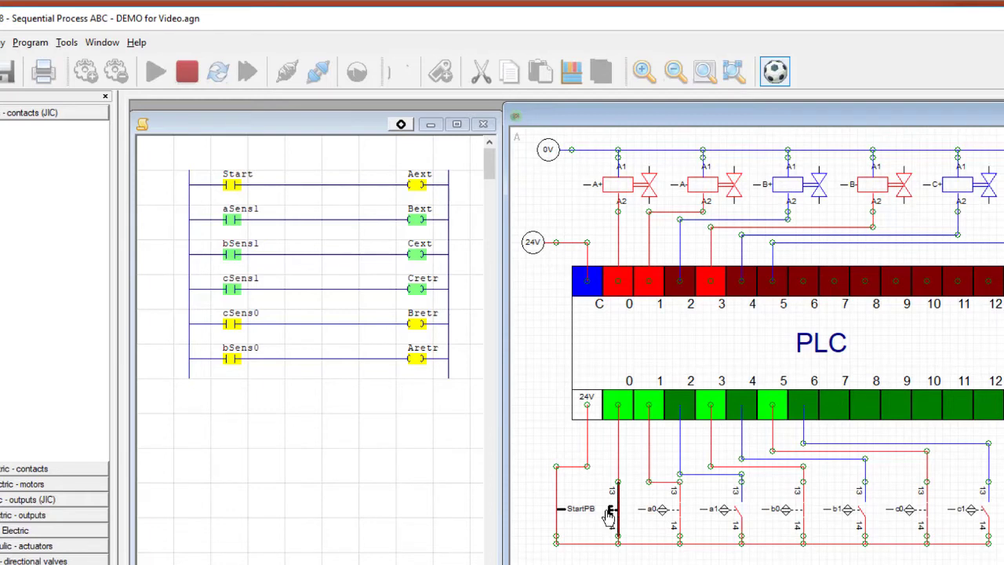
click(610, 514)
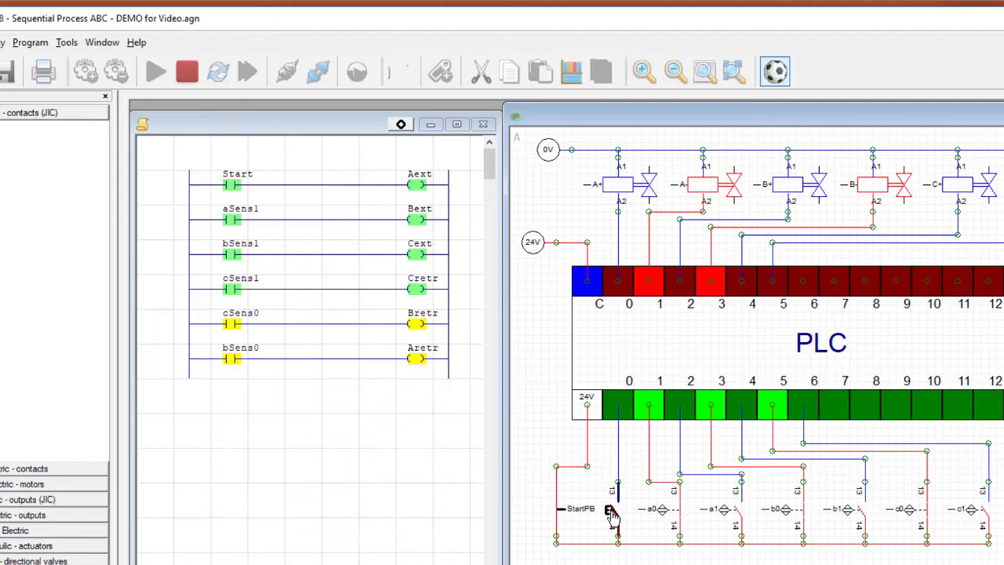
click(612, 514)
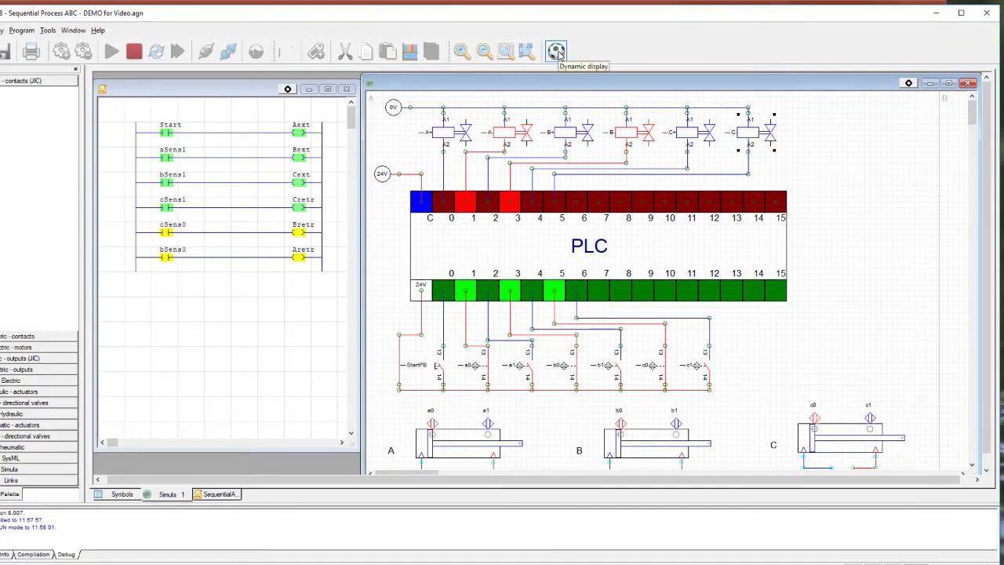
- Turn off dynamic display, stop the simulation and unconnect the program from the PLC executor
click(557, 51)
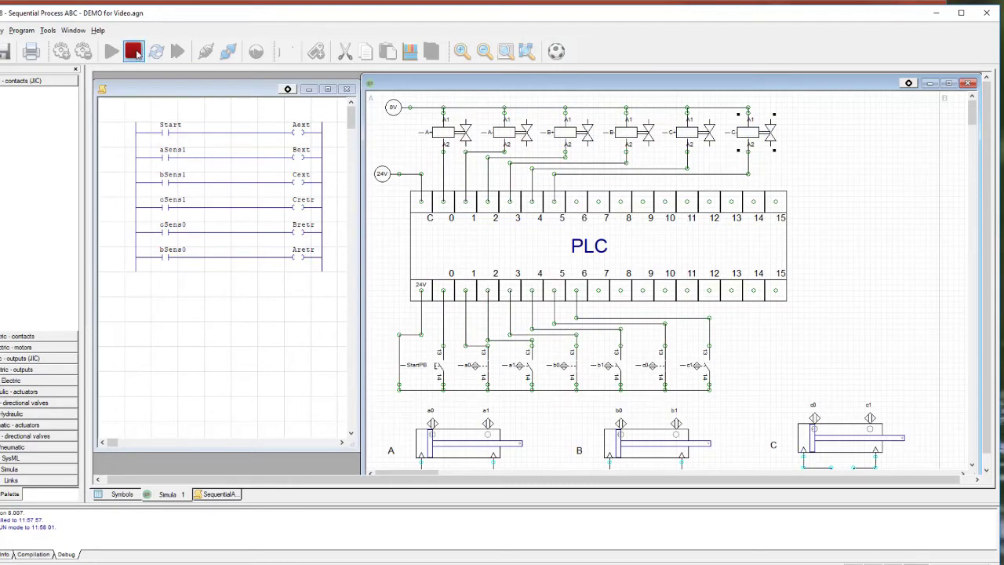
click(134, 51)
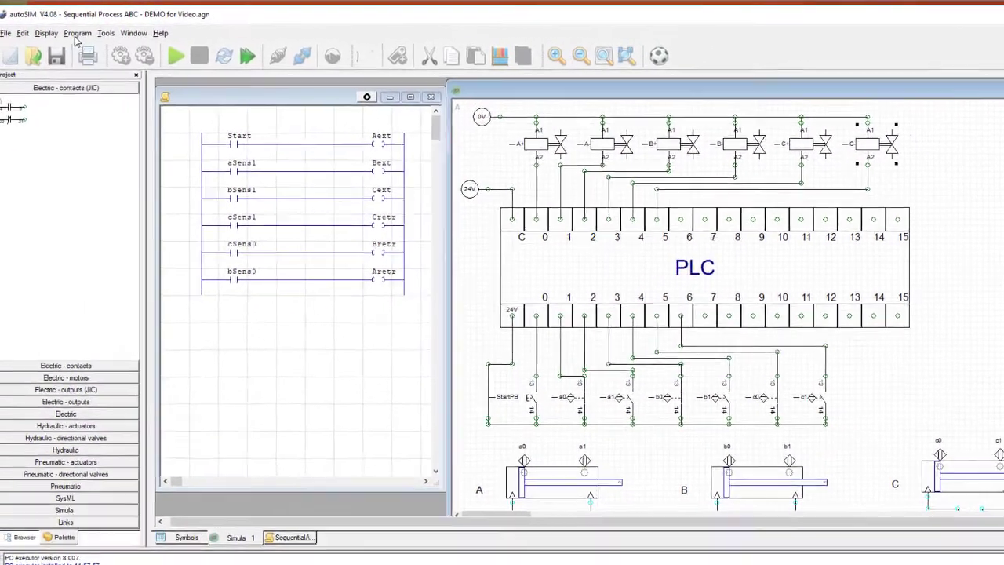
click(76, 33)
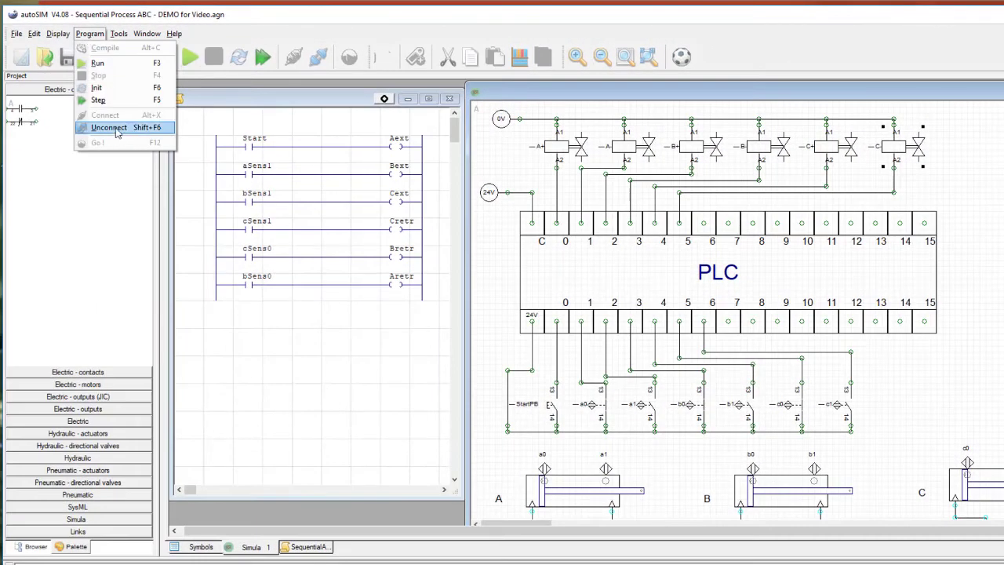
click(110, 127)
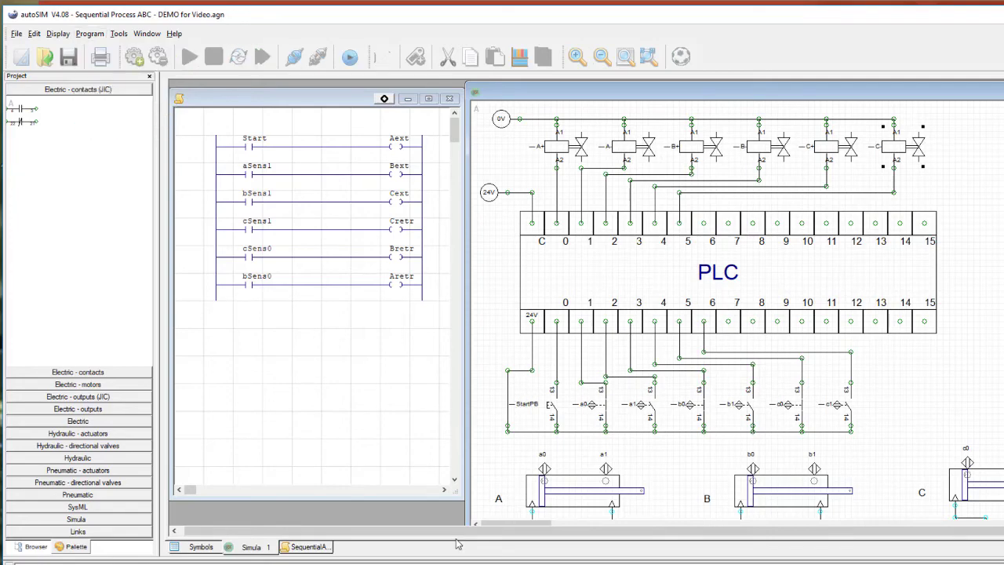
- Present slide 2 on using a FWD bit for forward versus reverse, then return to autoSIM
key(alt+Tab)
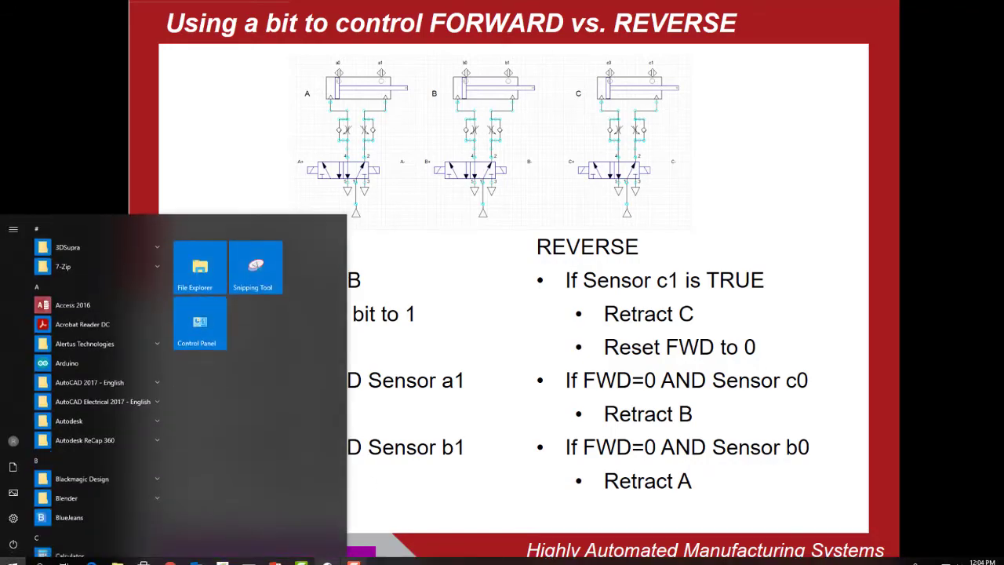
click(327, 560)
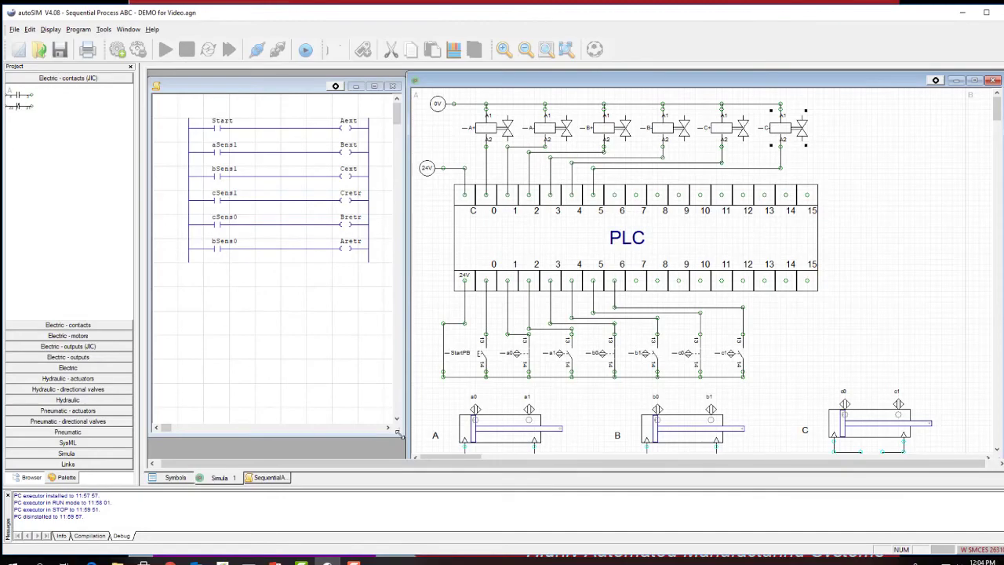
- Drag the ladder window's bottom-right corner outward to make it larger
drag(397, 432, 439, 456)
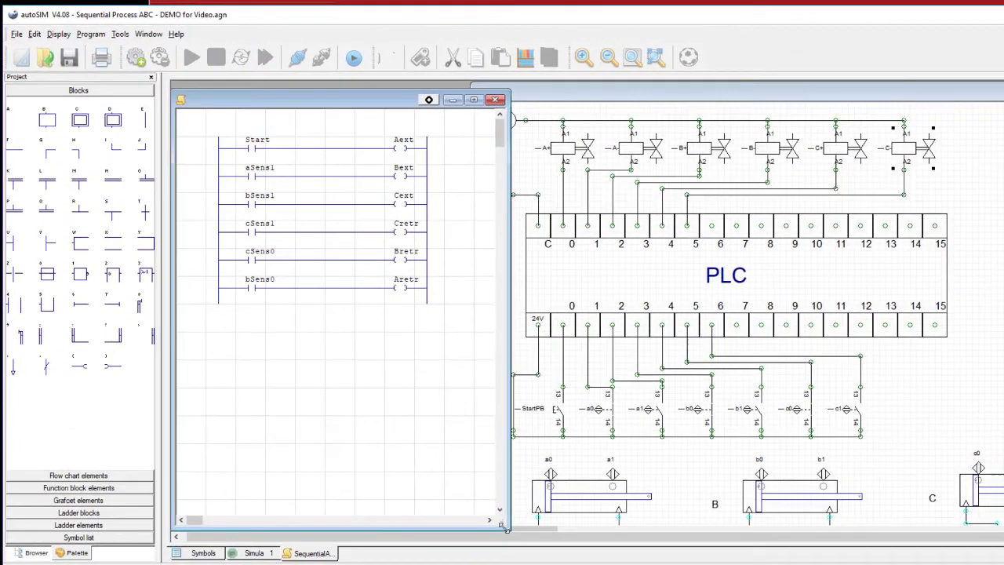
drag(506, 530, 508, 530)
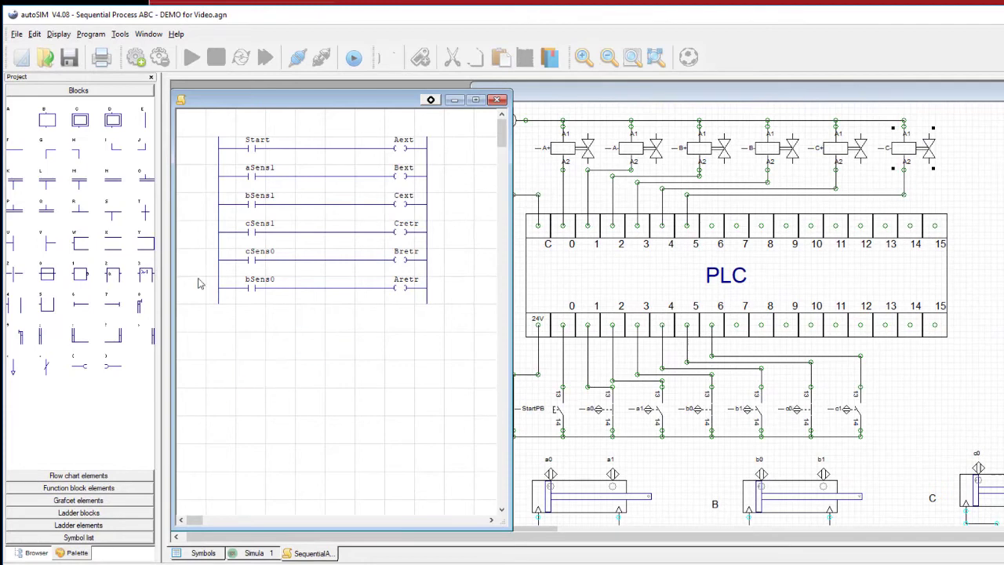
- Add a symbol named FWD with variable u100 to the symbol table, then close the table
click(35, 553)
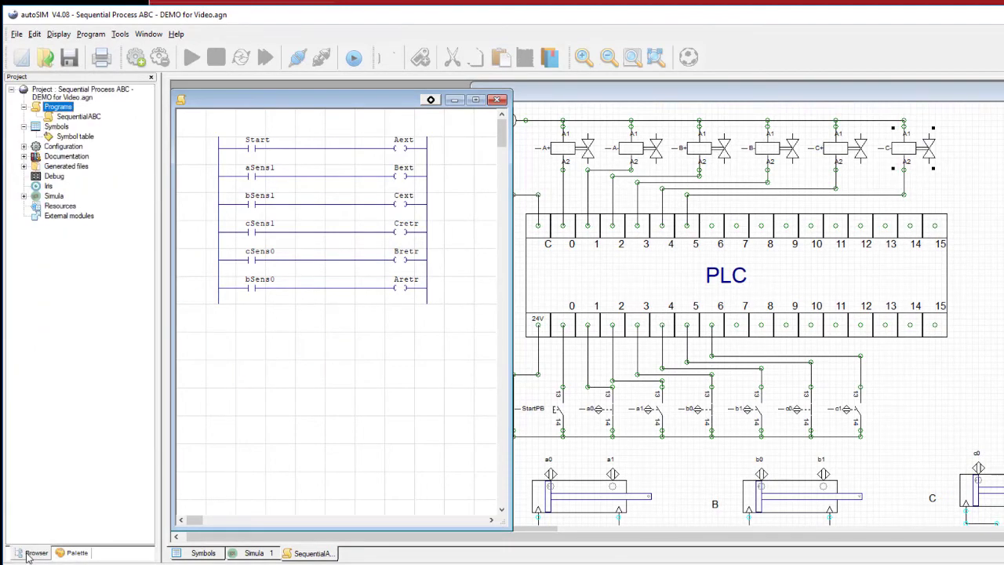
double_click(72, 136)
mouse_move(594, 332)
mouse_down()
mouse_move(833, 340)
mouse_move(609, 345)
mouse_up()
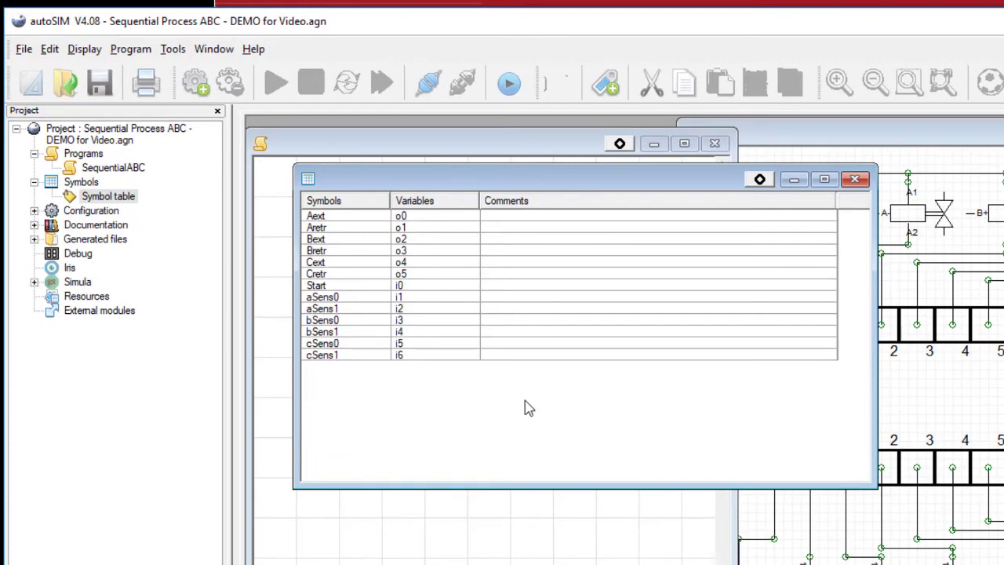
right_click(525, 402)
click(571, 417)
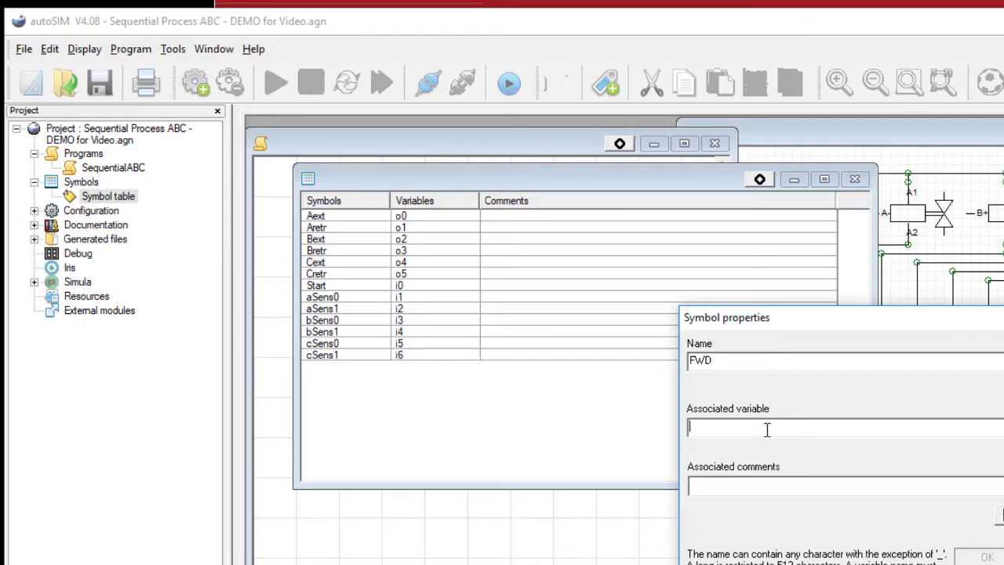
drag(818, 316, 676, 286)
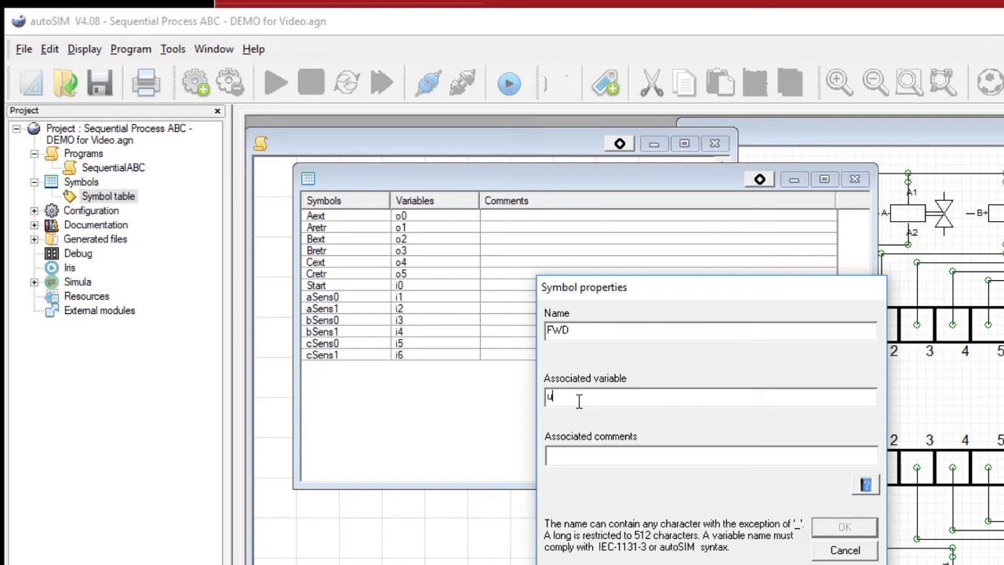
text(100)
click(845, 526)
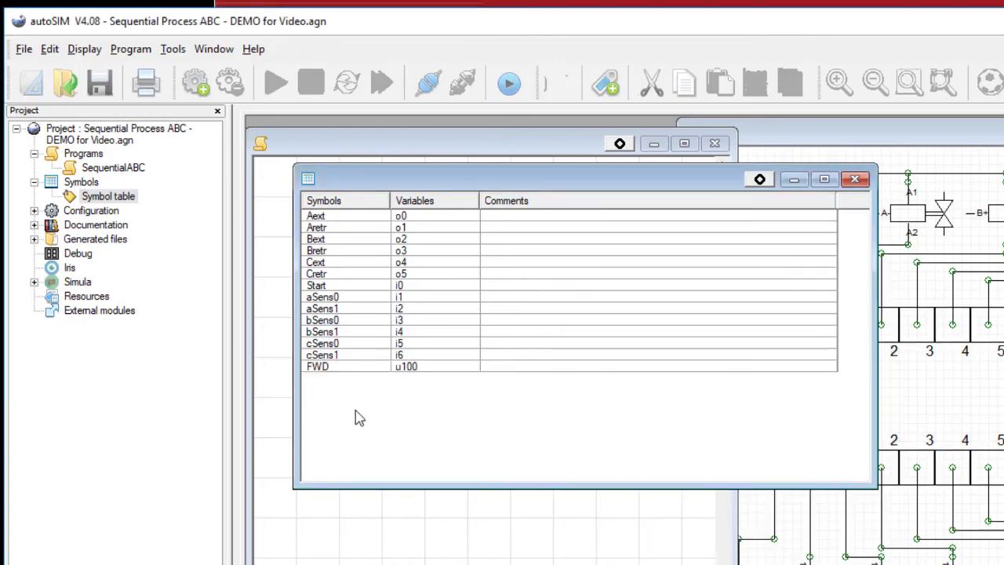
click(855, 181)
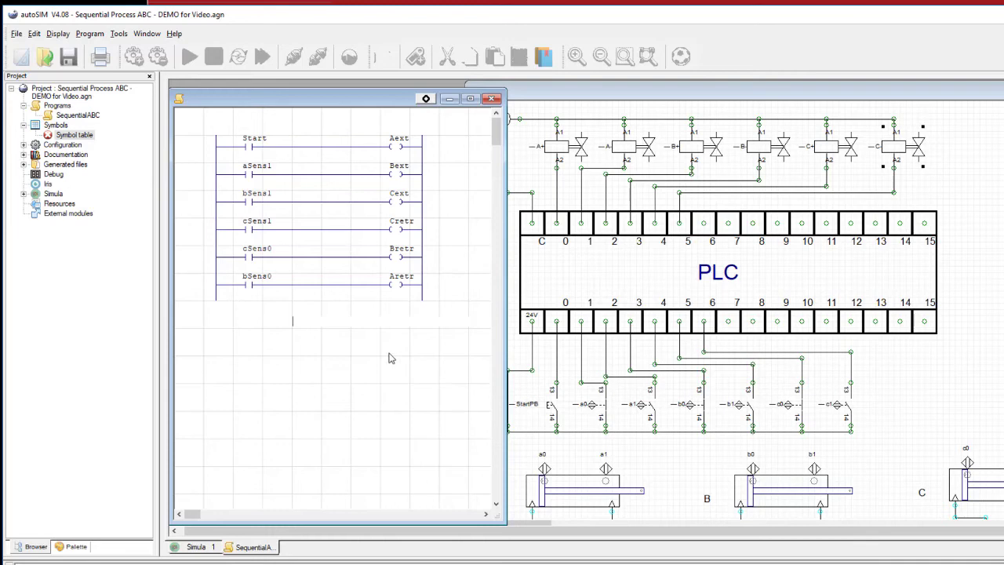
- Shift rungs aSens1 through bSens0 down one row, leaving an empty row under Start
click(211, 174)
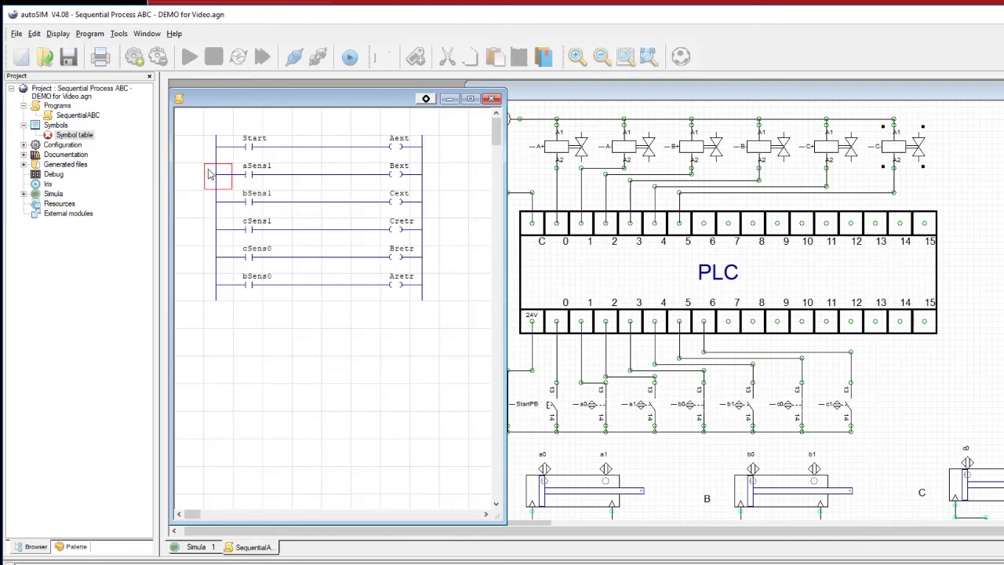
drag(210, 174, 432, 301)
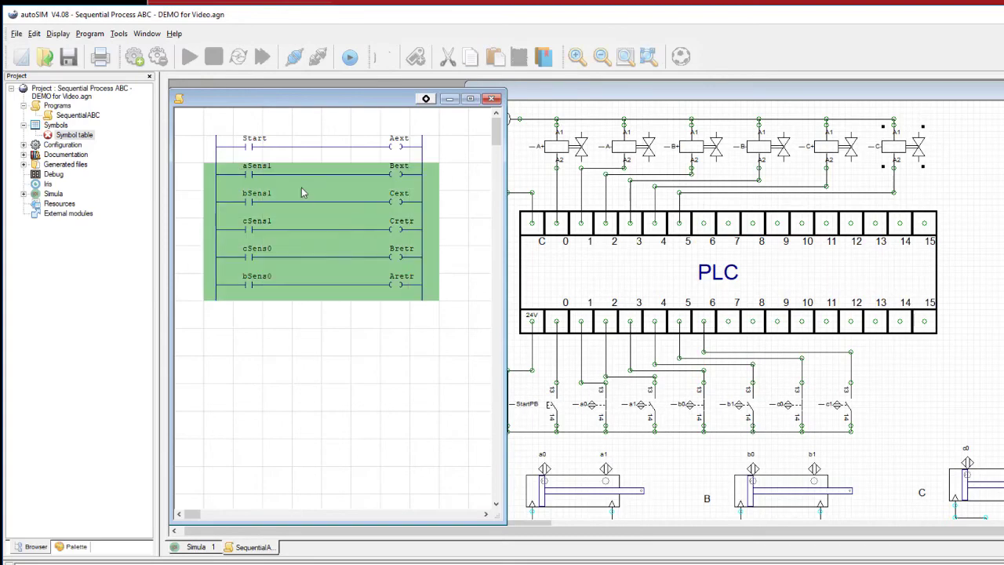
drag(303, 193, 229, 229)
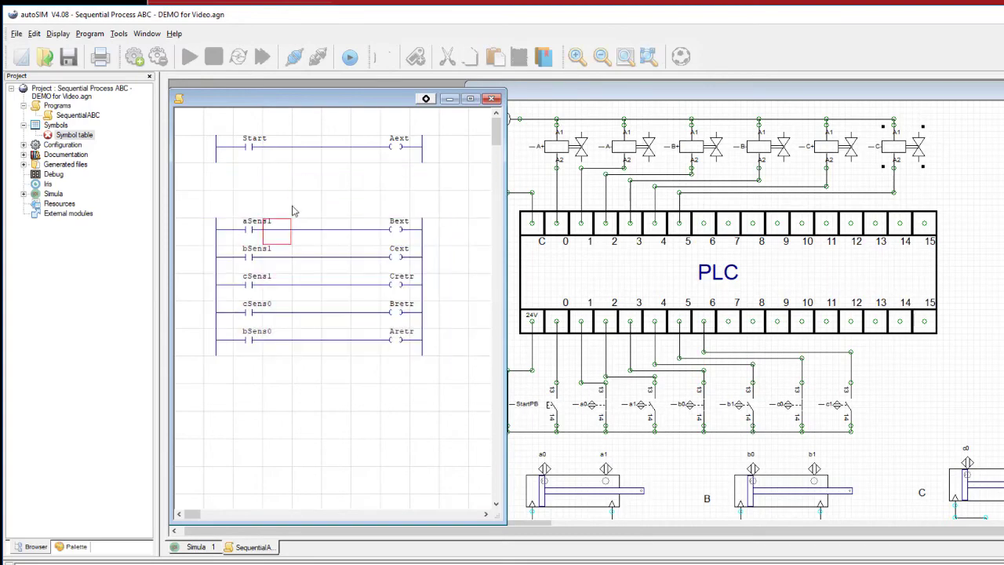
click(399, 152)
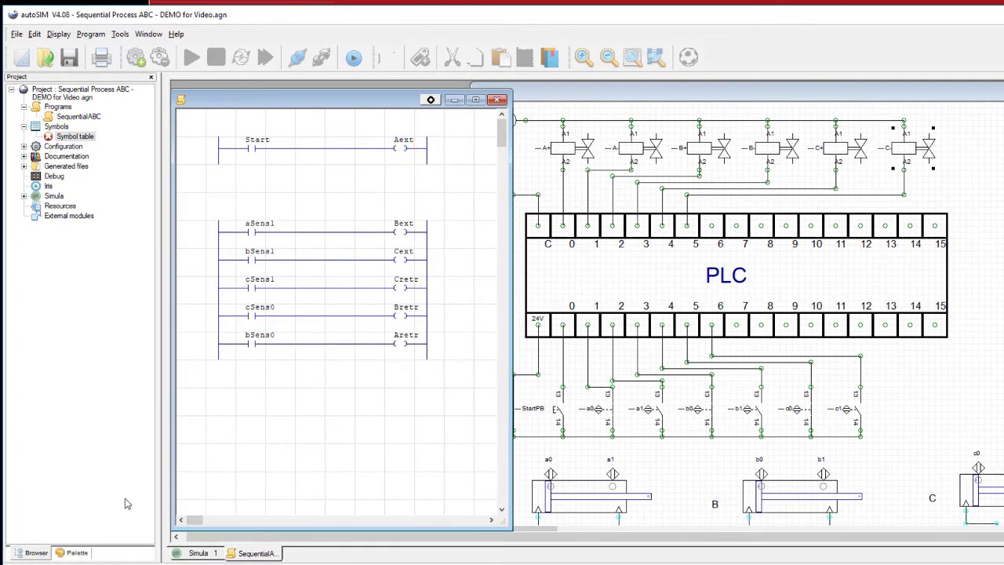
click(77, 553)
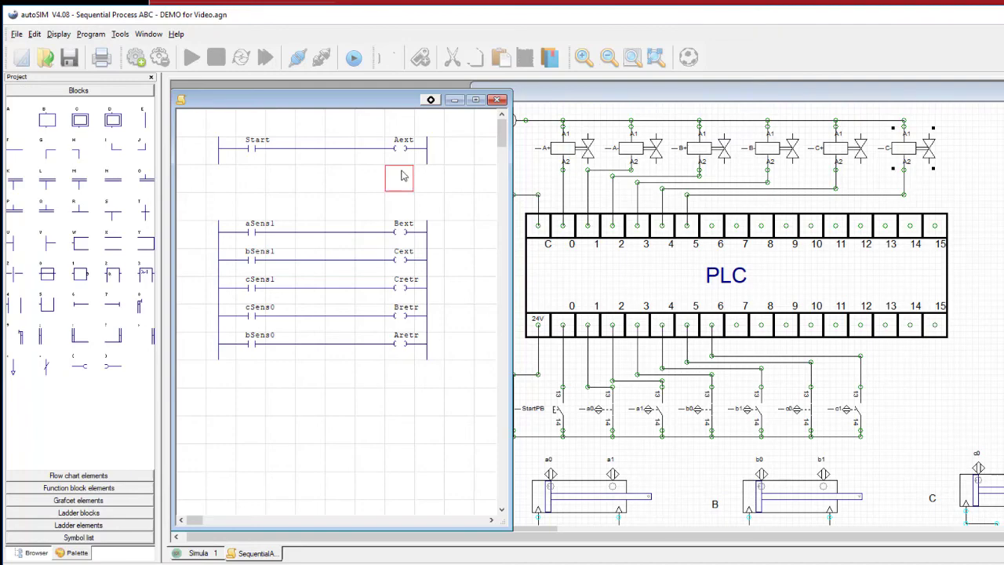
click(111, 525)
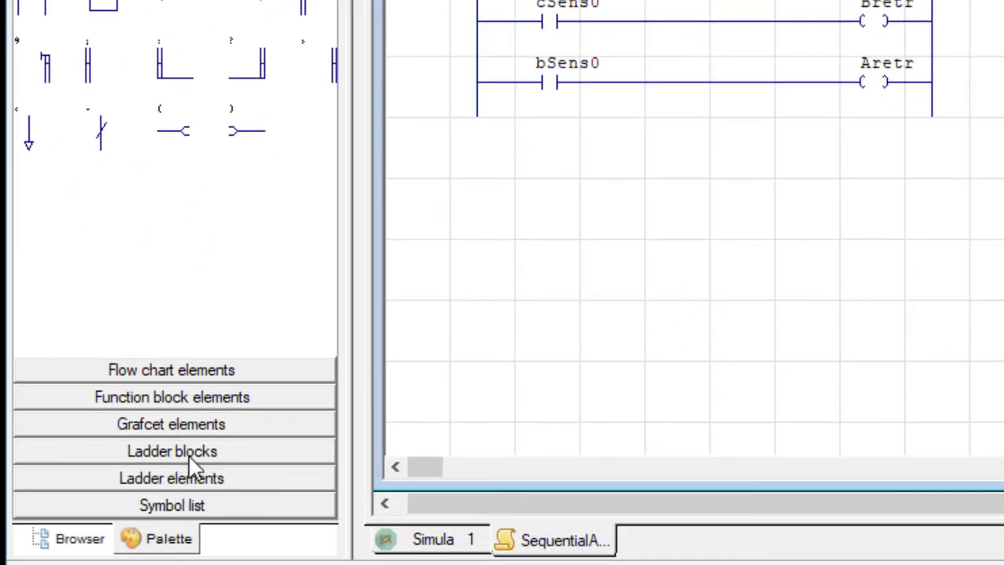
- Drop a Set coil from the ladder elements into the empty row below Aext
click(189, 455)
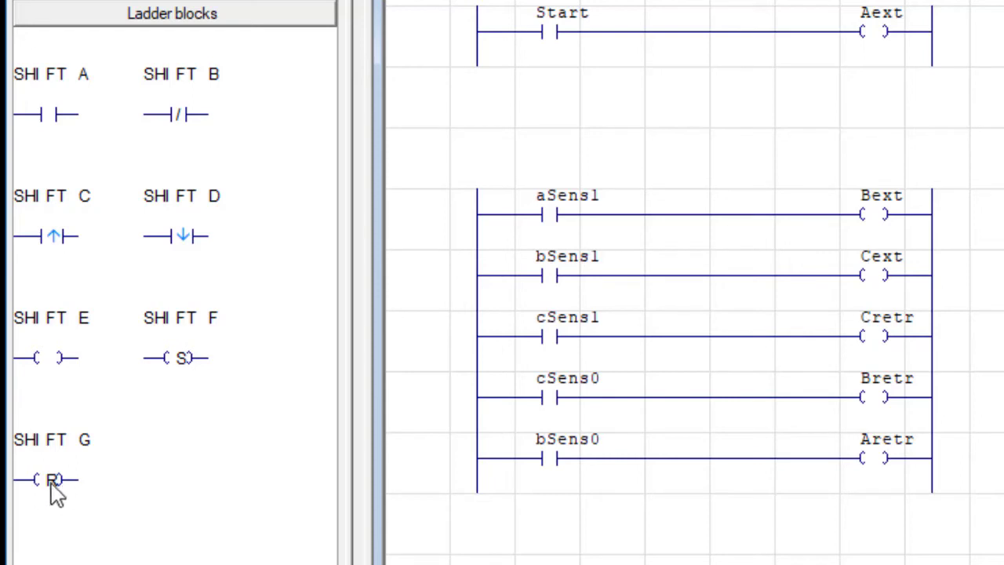
click(183, 365)
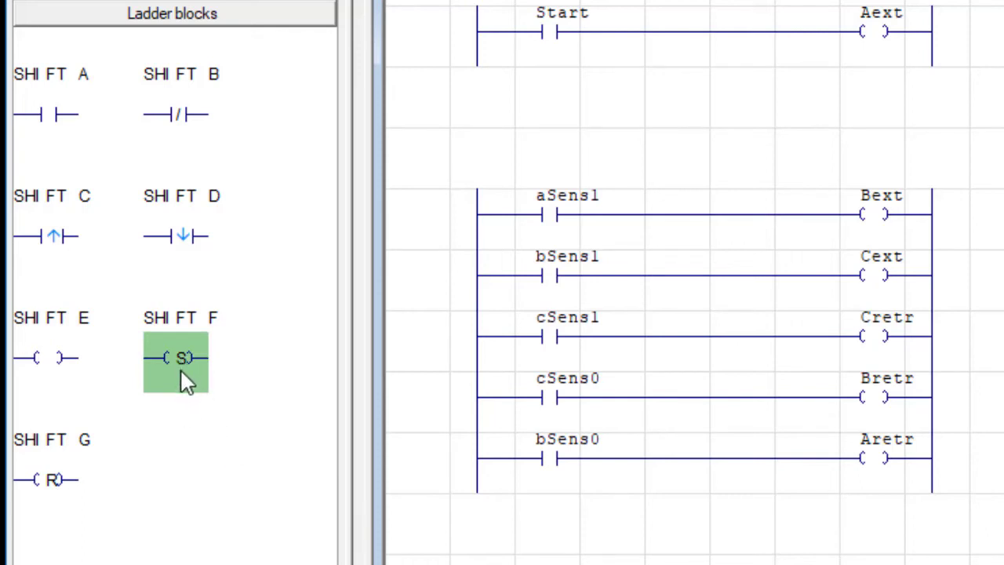
drag(179, 368, 855, 105)
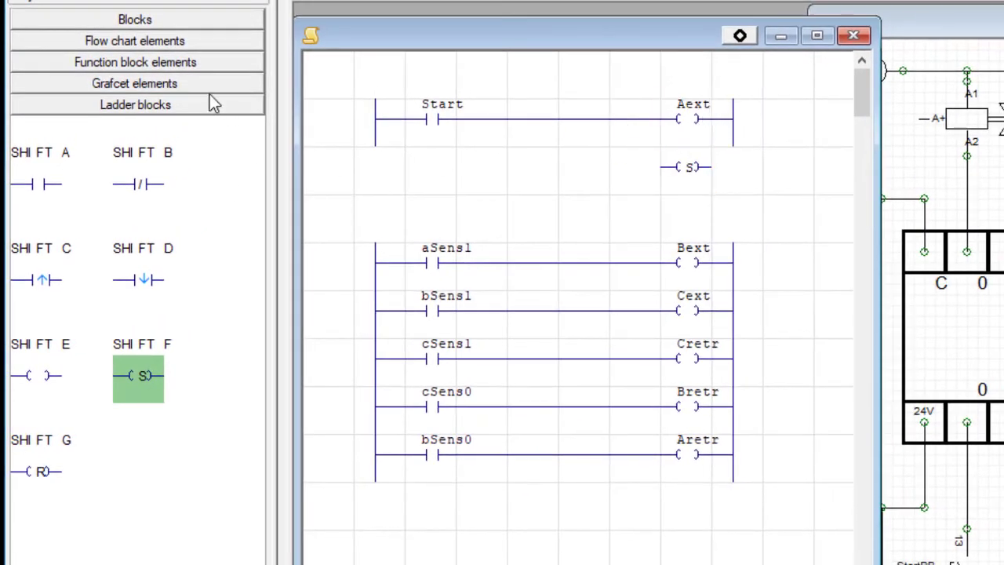
- Draw a branch from the Start rung beside Aext down to the Set coil, accepting the wire replacement
click(141, 22)
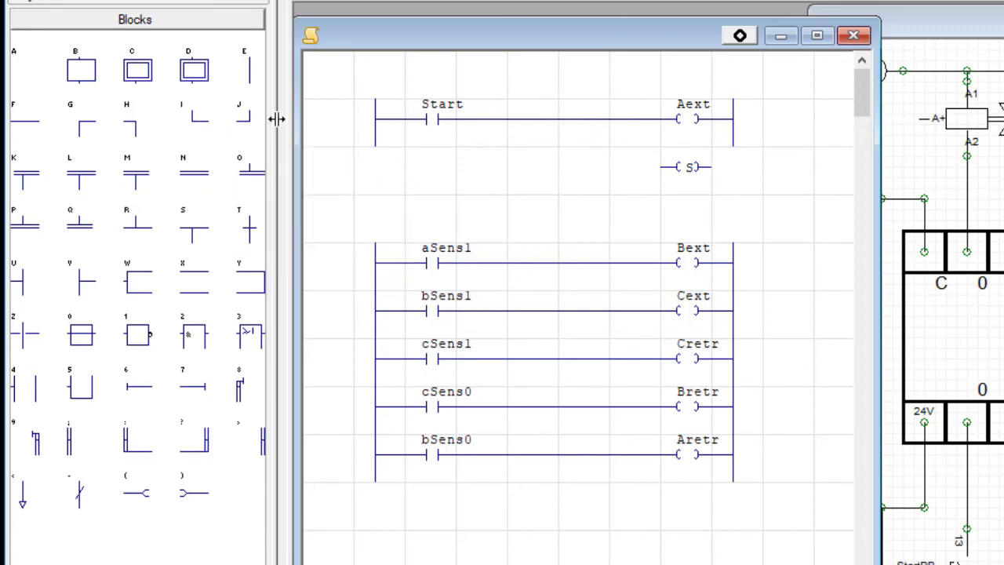
click(198, 125)
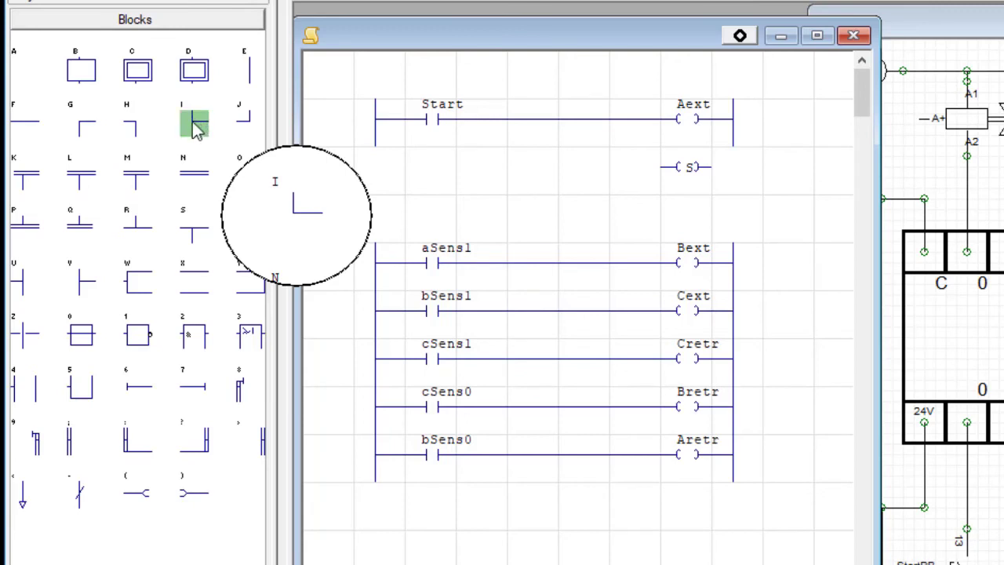
drag(198, 125, 634, 173)
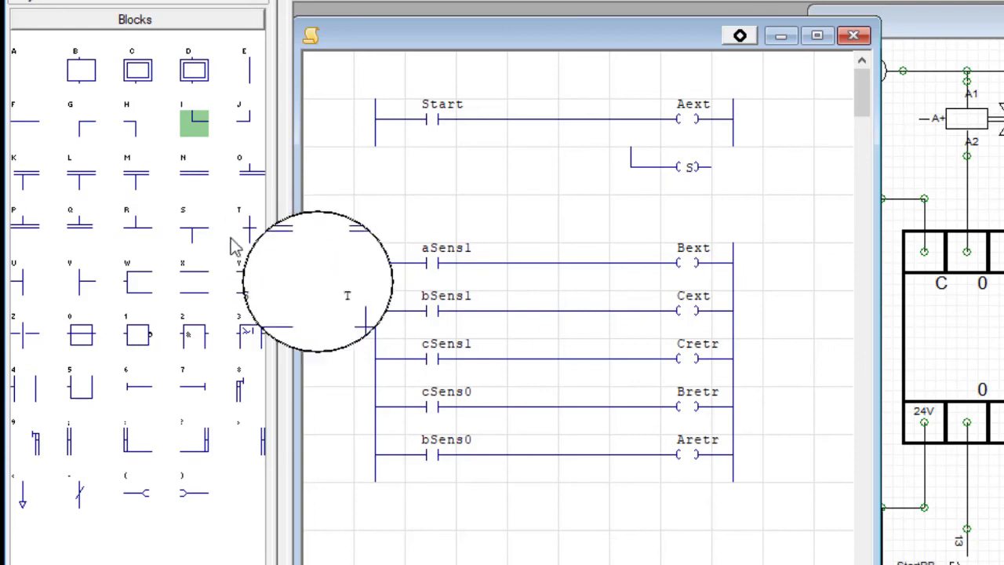
drag(198, 238, 648, 117)
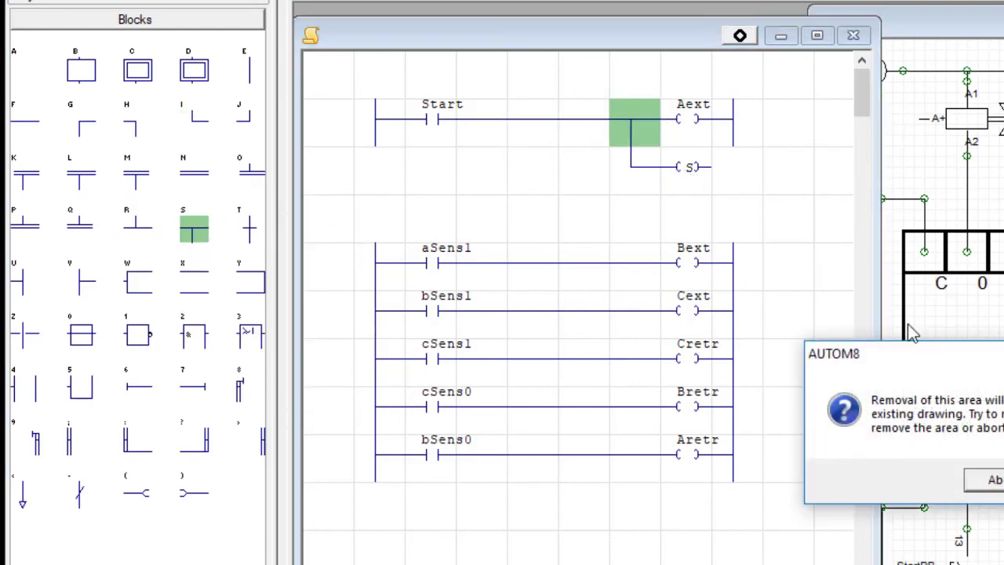
drag(996, 354, 752, 189)
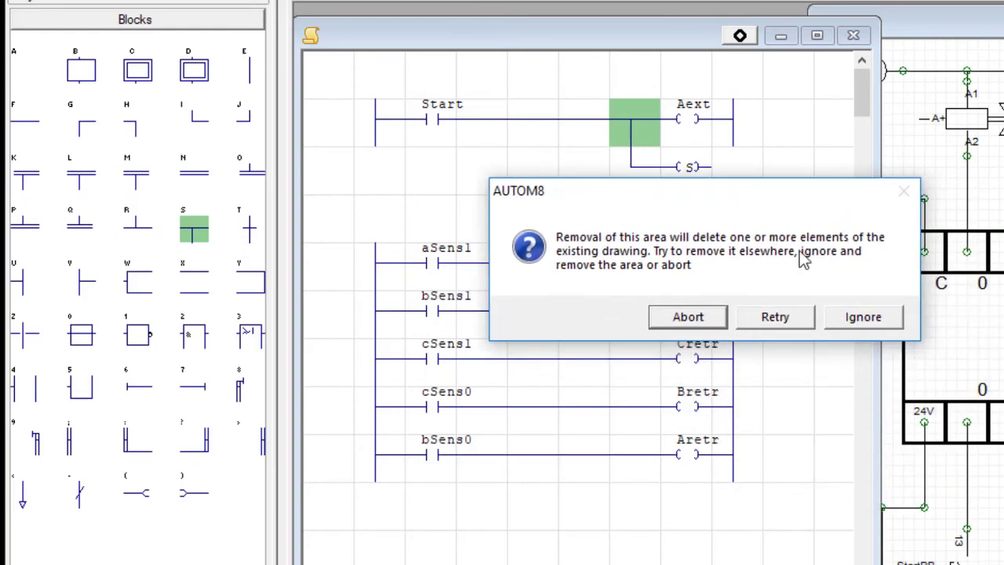
click(874, 318)
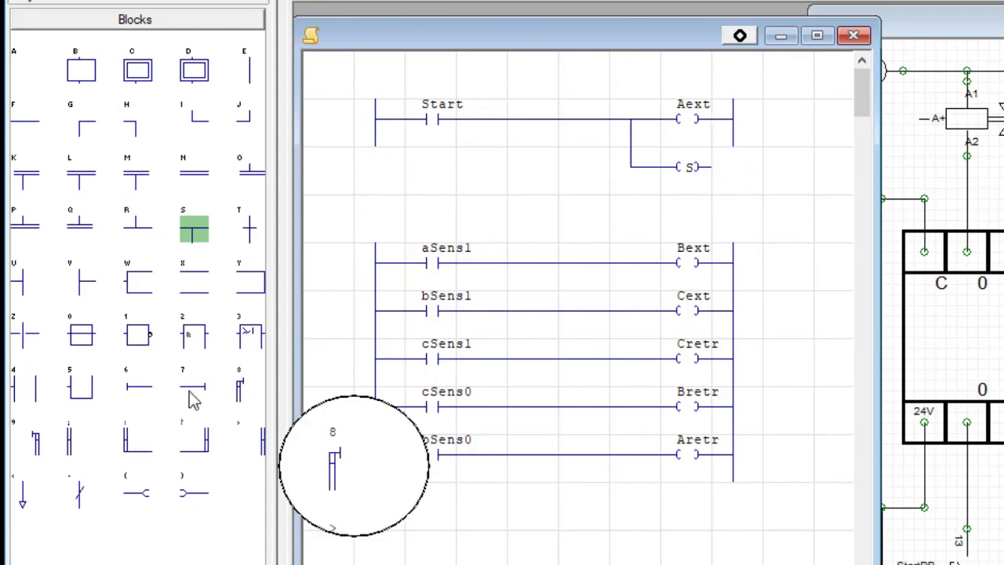
- Connect the Set coil to the right rail and extend the left rail below Start
click(24, 282)
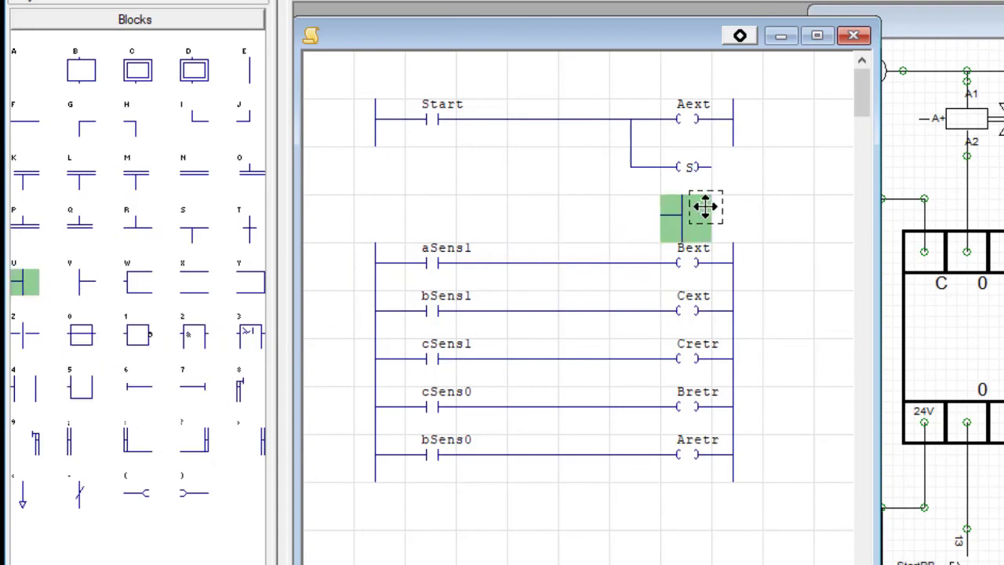
click(725, 168)
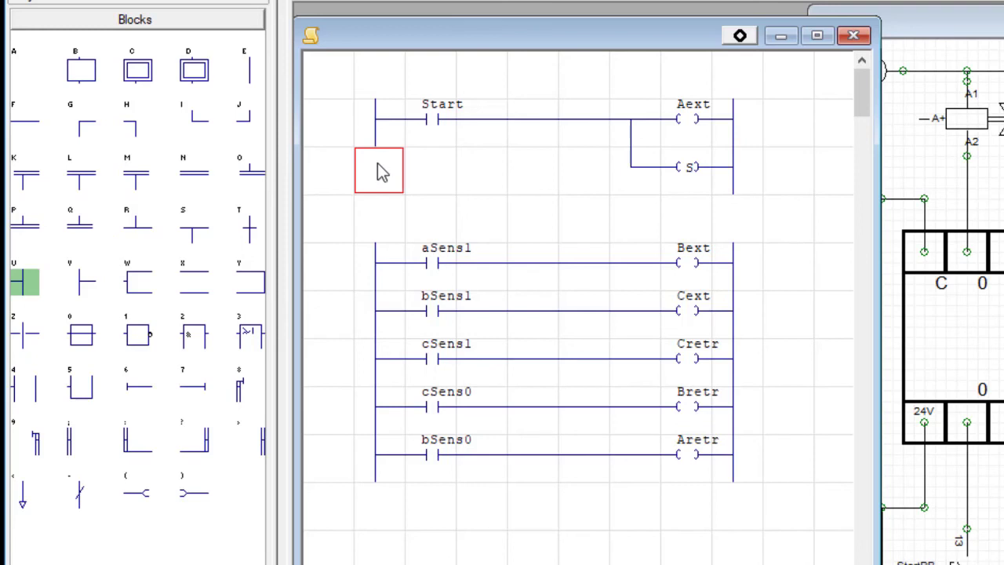
click(246, 70)
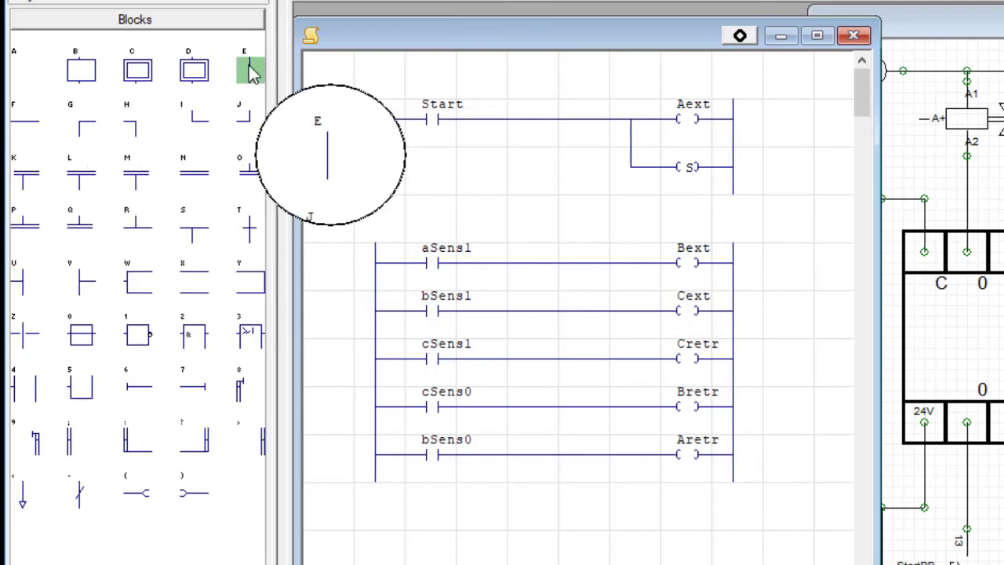
click(369, 174)
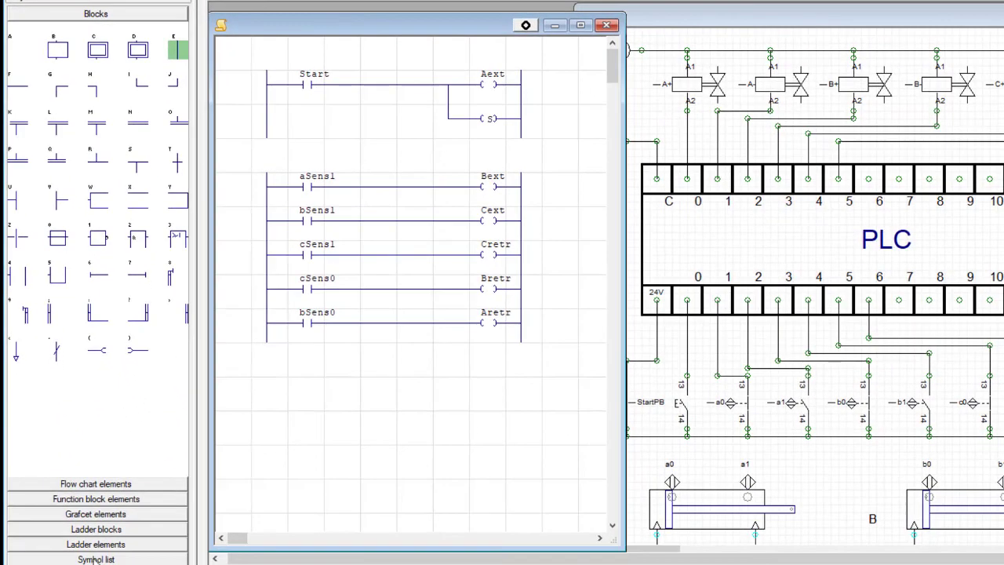
- Assign FWD to the Set coil and move the aSens1–Bext rung up into the empty row
click(94, 559)
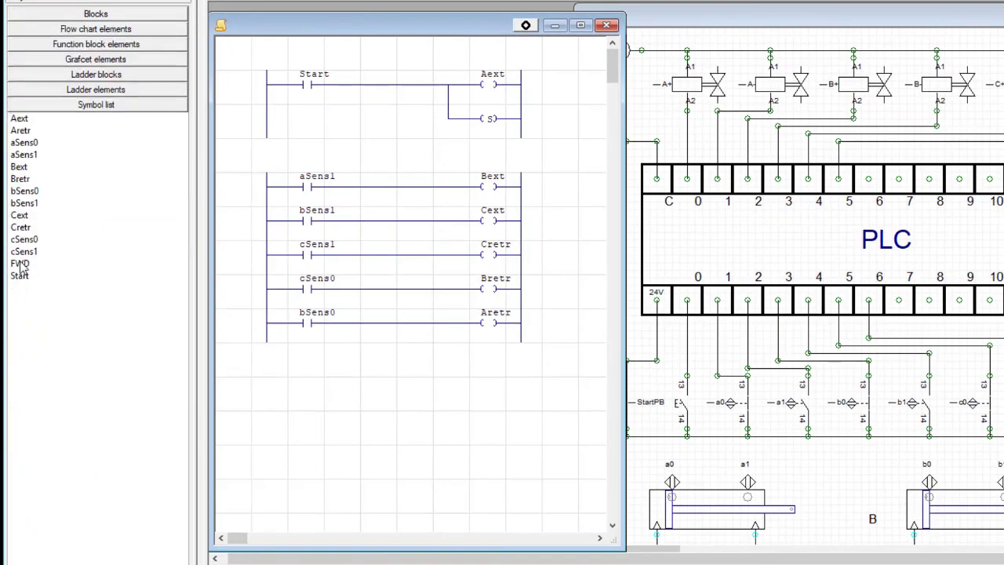
drag(20, 265, 488, 120)
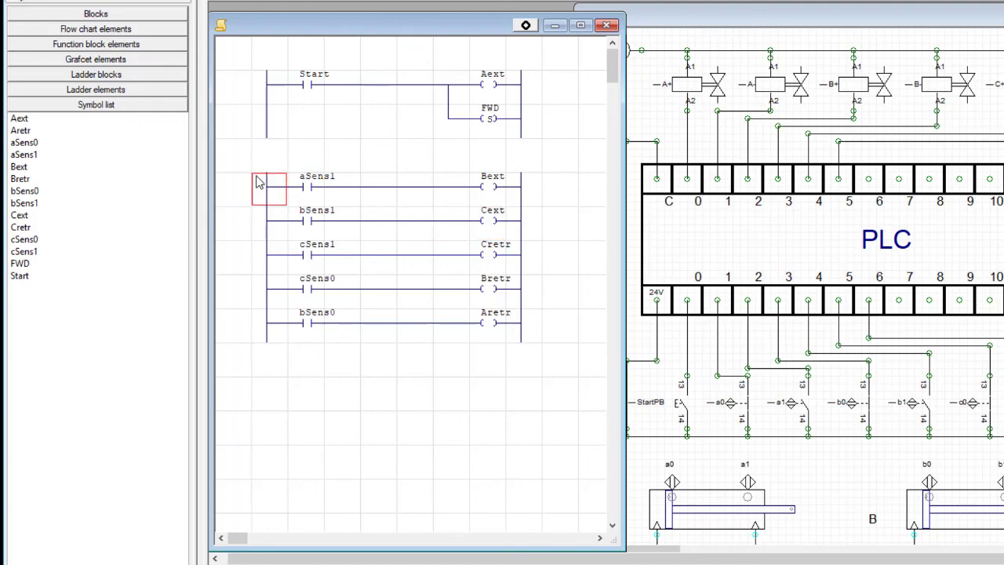
drag(255, 179, 527, 200)
mouse_move(264, 191)
mouse_down()
mouse_move(264, 163)
mouse_move(267, 172)
mouse_up()
- Add a second normally open contact on the Bext rung and make the first contact FWD
click(305, 156)
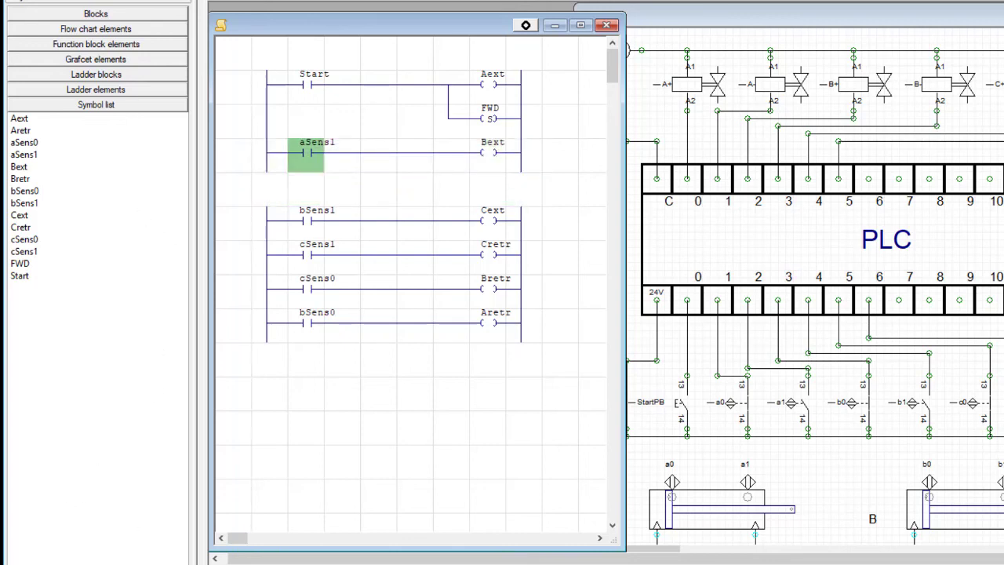
click(97, 74)
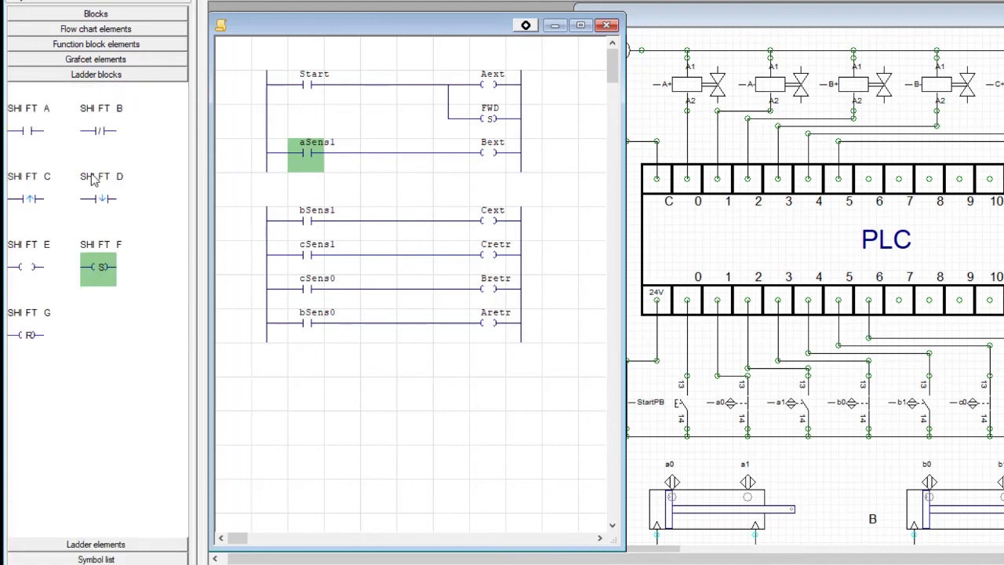
click(30, 135)
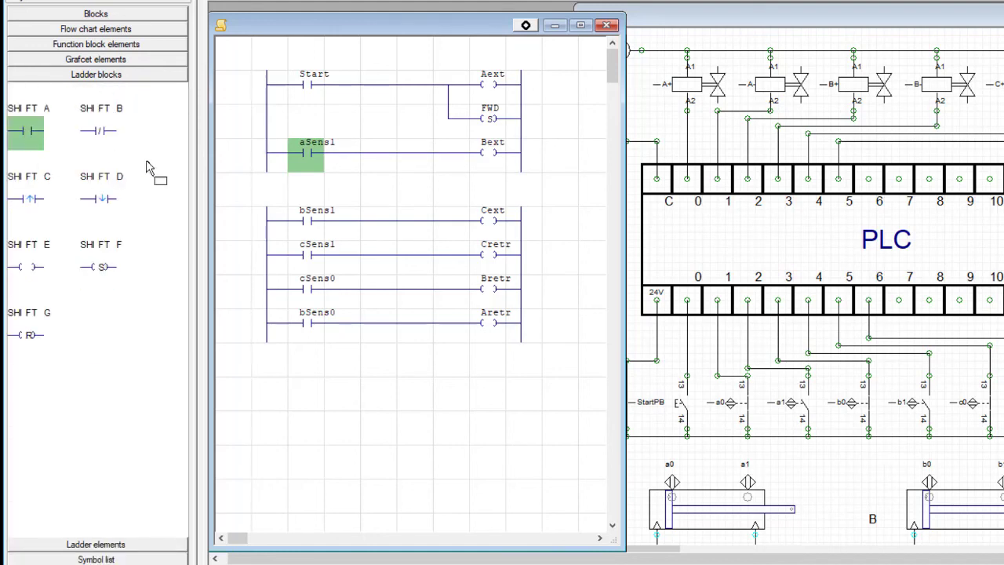
click(377, 167)
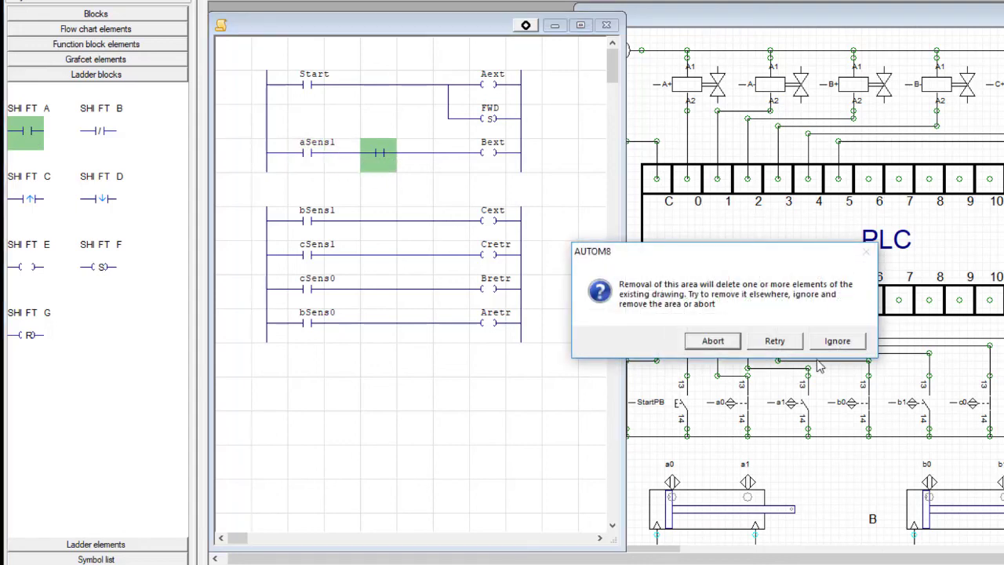
drag(725, 249, 407, 196)
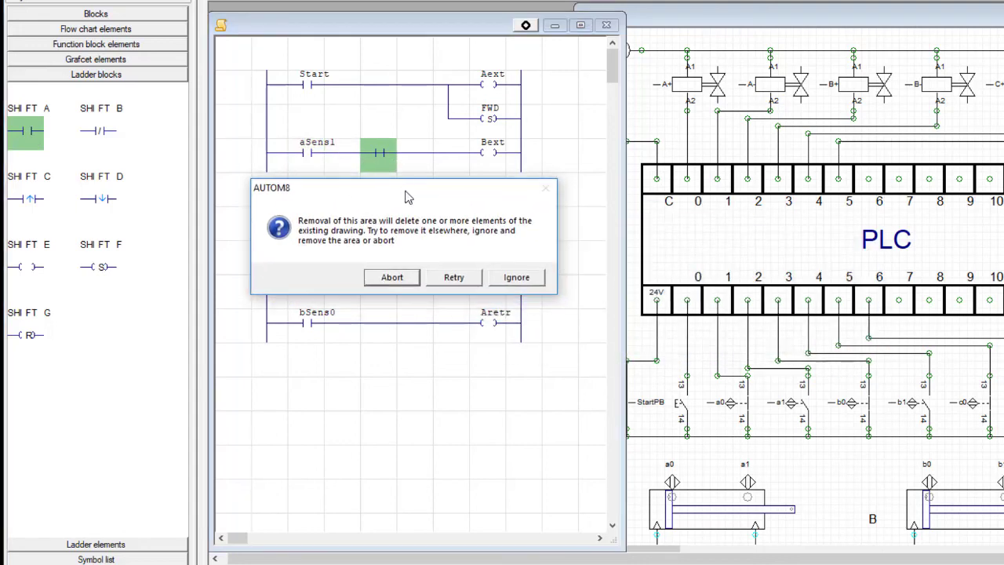
click(516, 279)
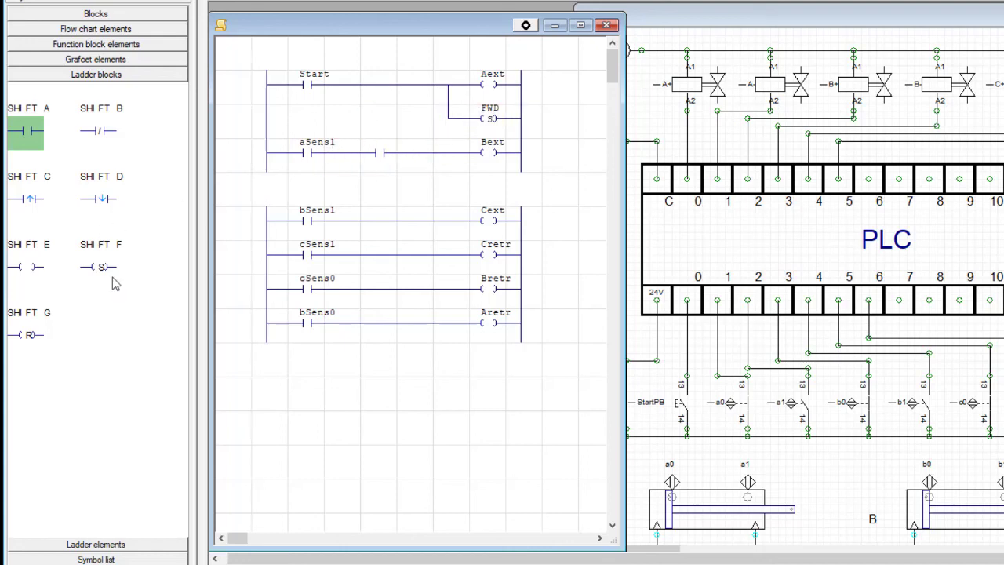
click(95, 559)
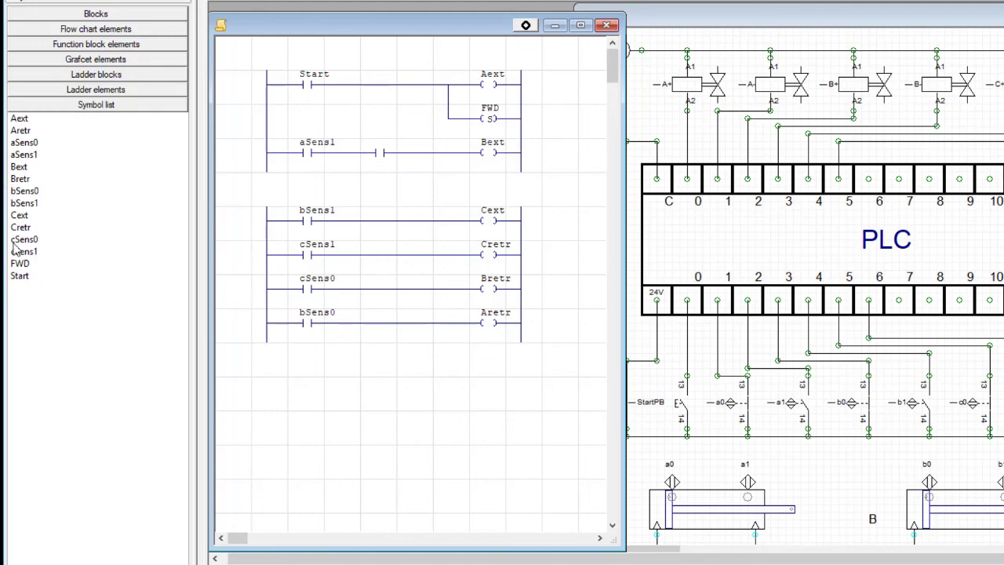
drag(23, 266, 308, 160)
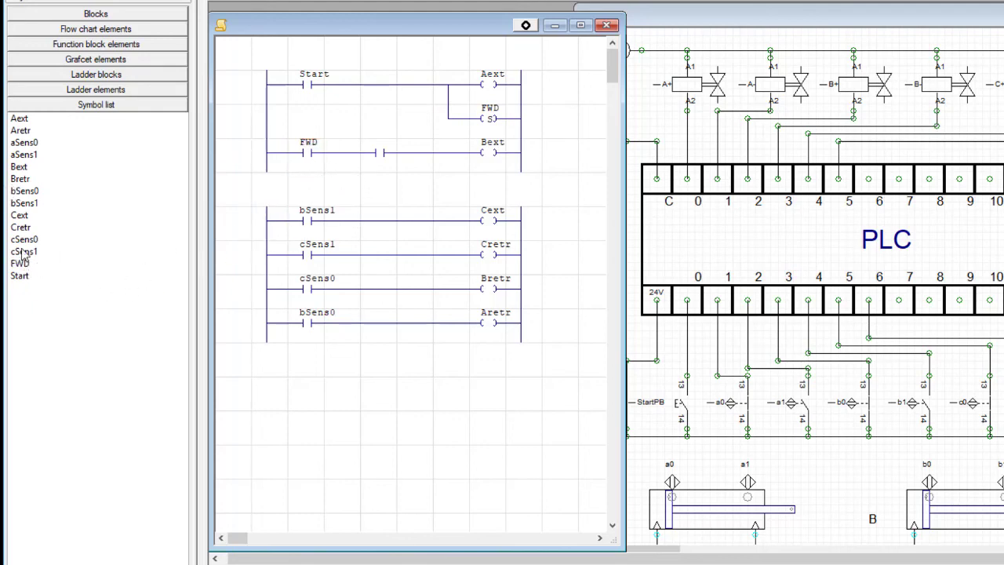